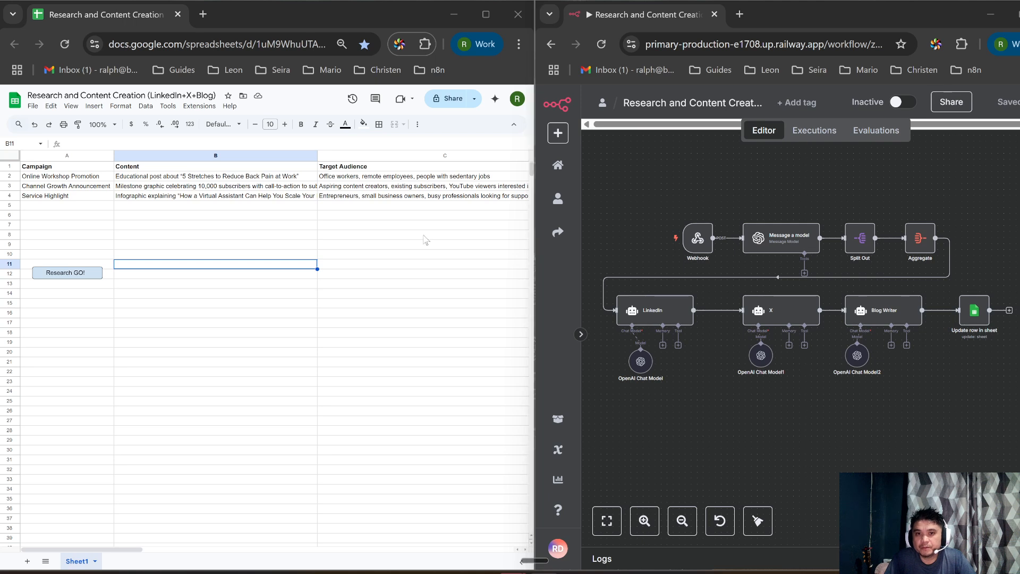
Step: Look over the sheet's campaign rows and settle on Online Workshop Promotion
click(661, 105)
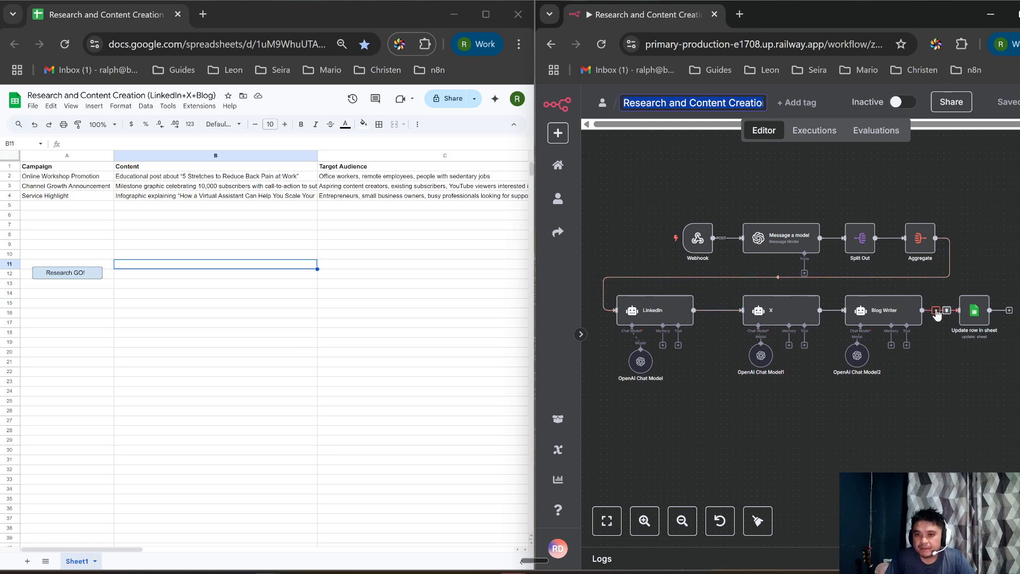
click(304, 269)
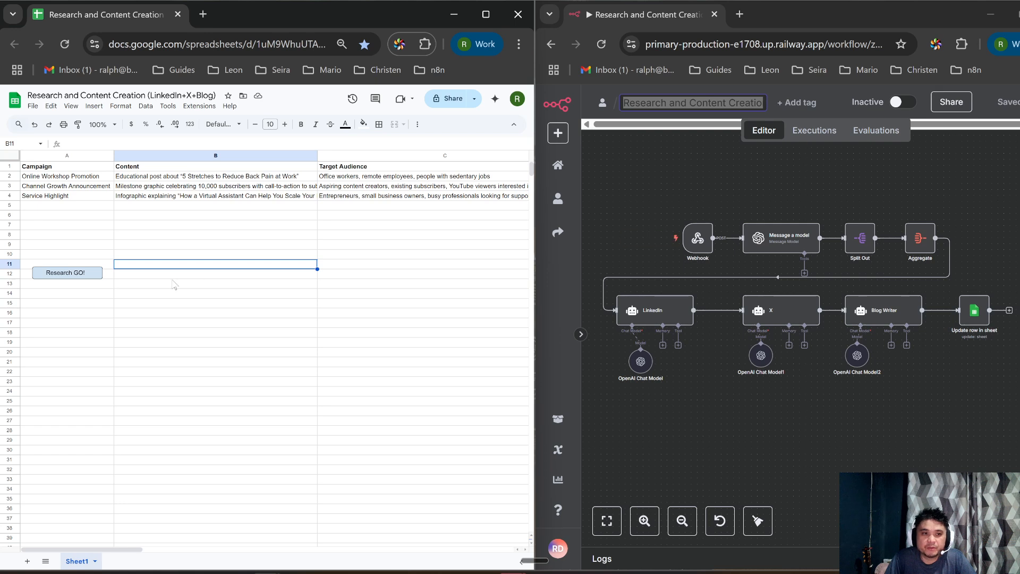
click(73, 177)
click(150, 176)
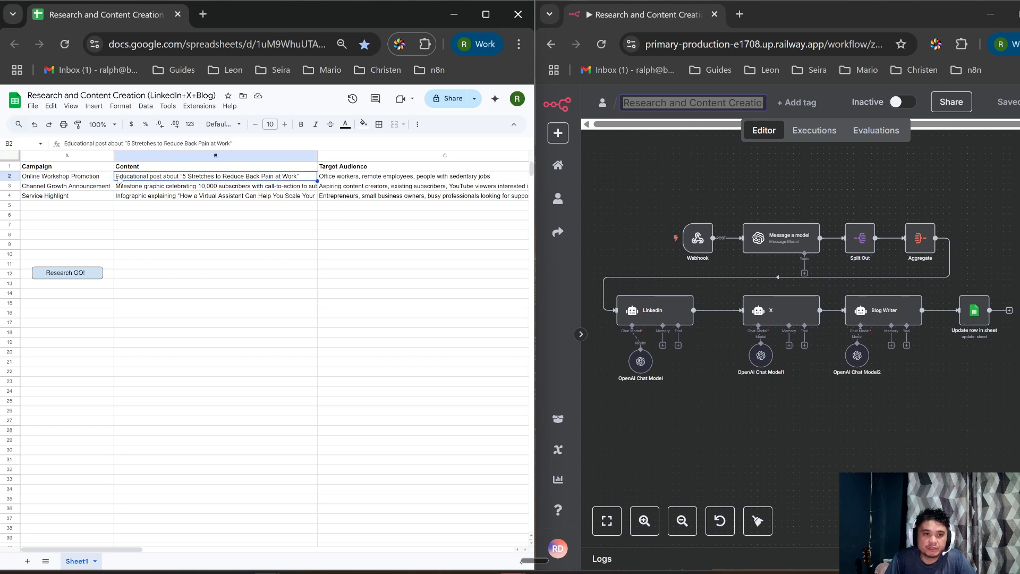
click(52, 178)
click(29, 189)
click(47, 199)
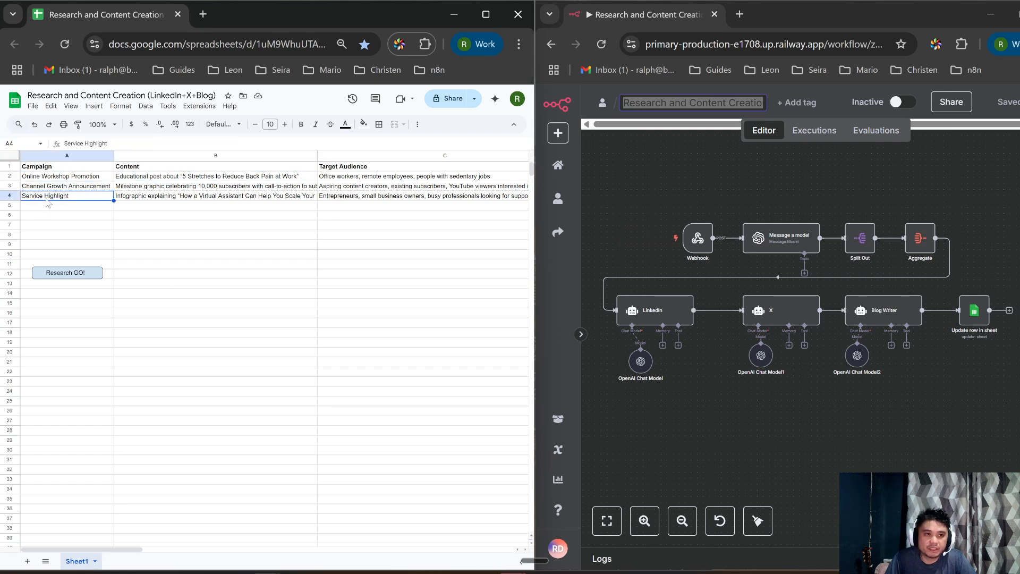
click(48, 180)
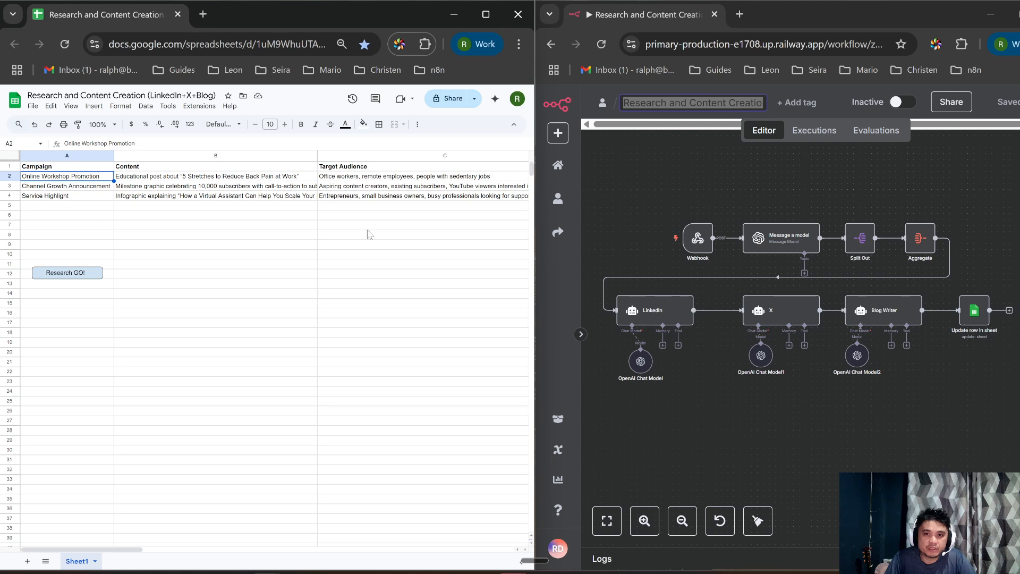
Step: Start the Webhook listening for a test call, then send the Online Workshop Promotion row with Research GO!
mouse_move(661, 236)
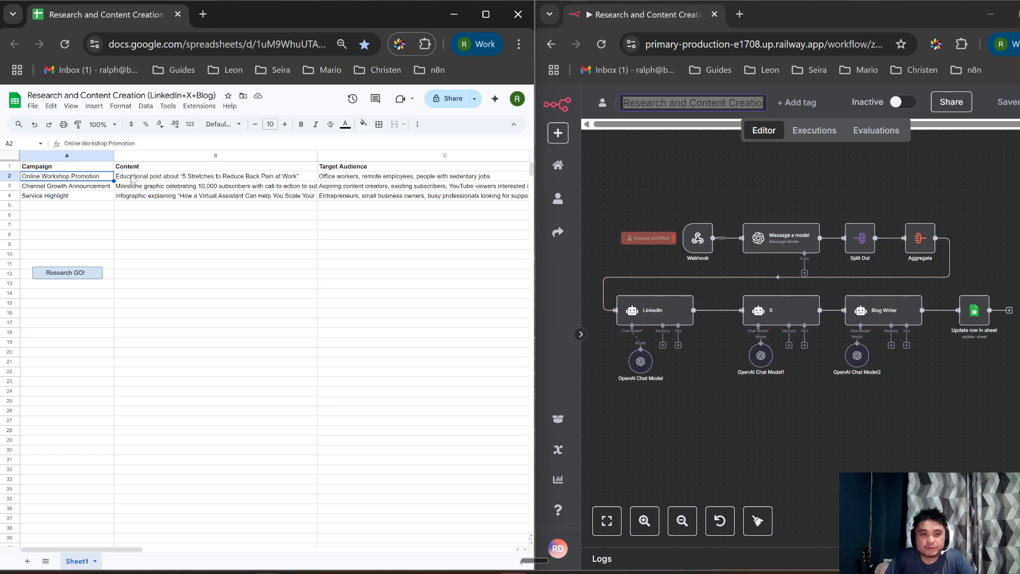
click(640, 240)
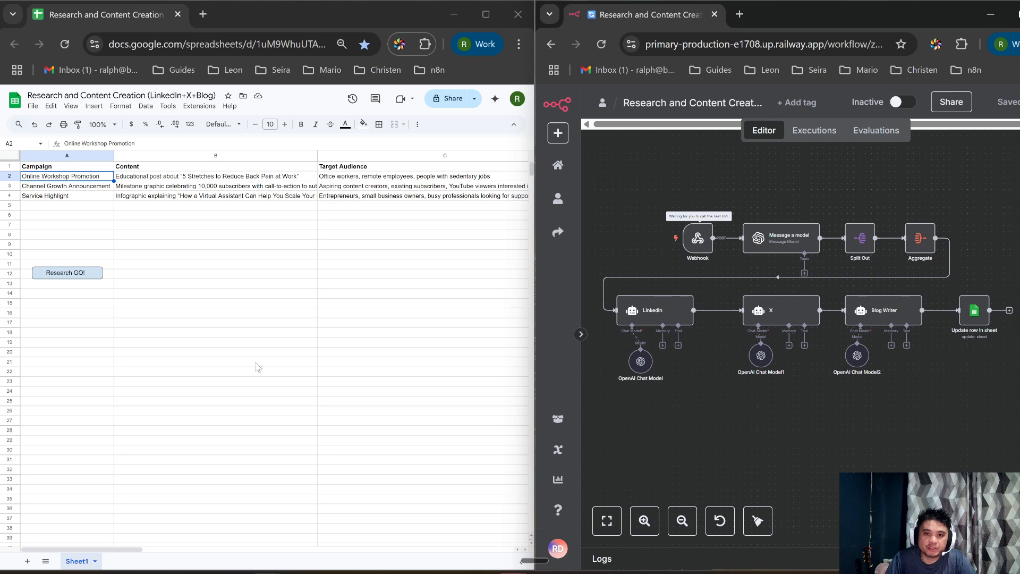
click(193, 186)
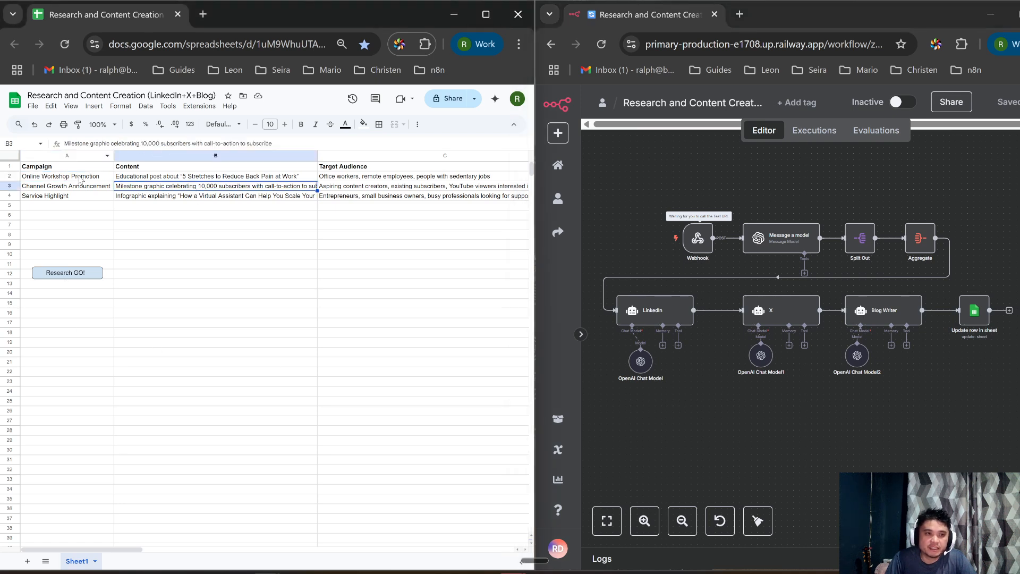
click(80, 180)
click(73, 274)
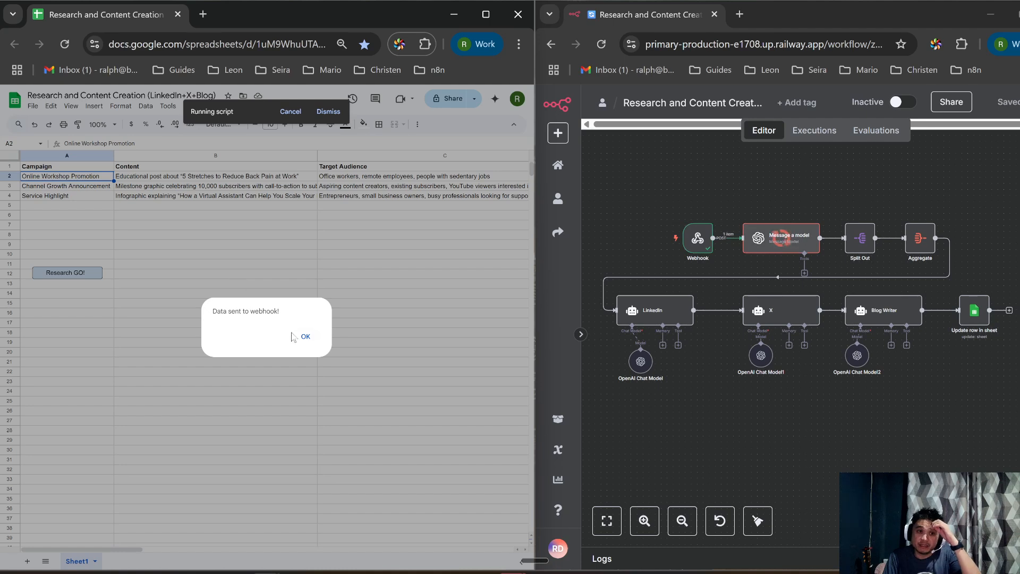
click(298, 336)
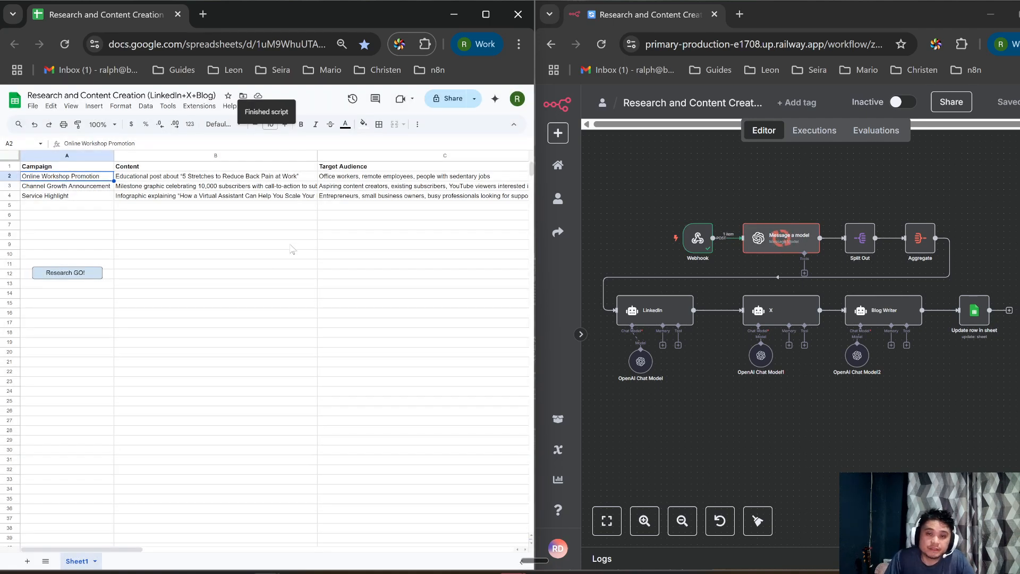
scroll(296, 240, right, 5)
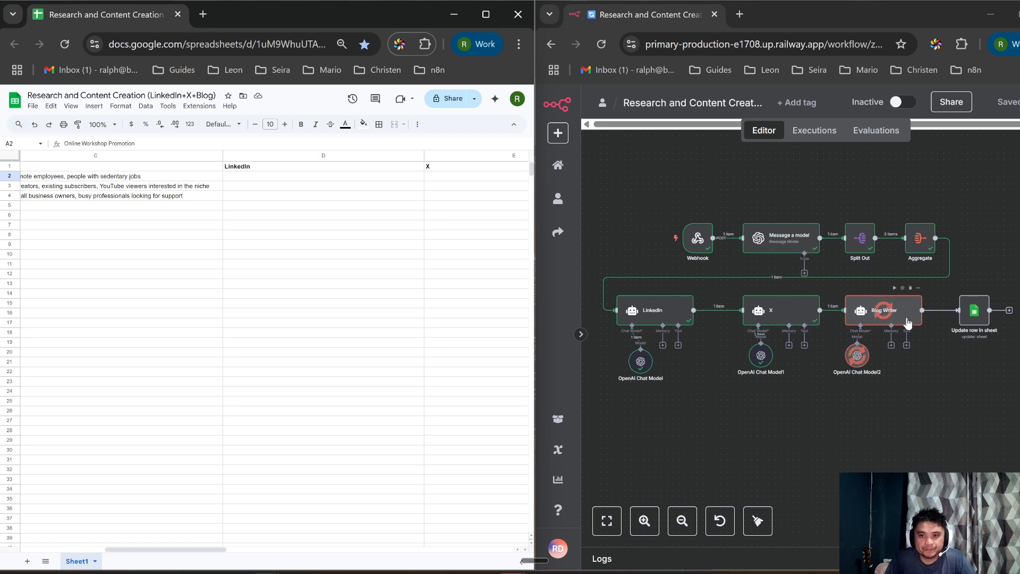
Step: Read the generated LinkedIn post in cell D2
scroll(245, 210, right, 3)
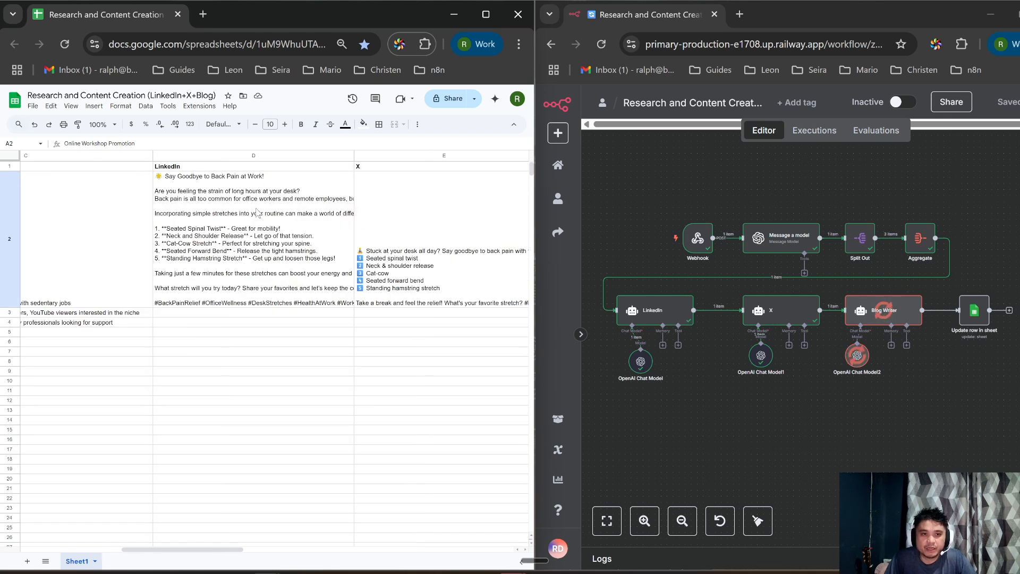
double_click(263, 222)
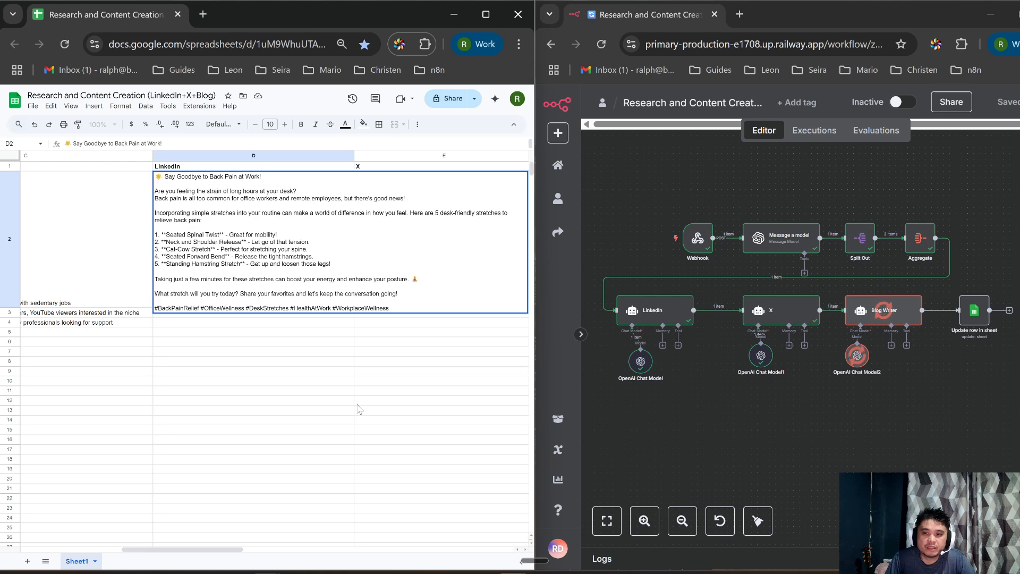
click(314, 353)
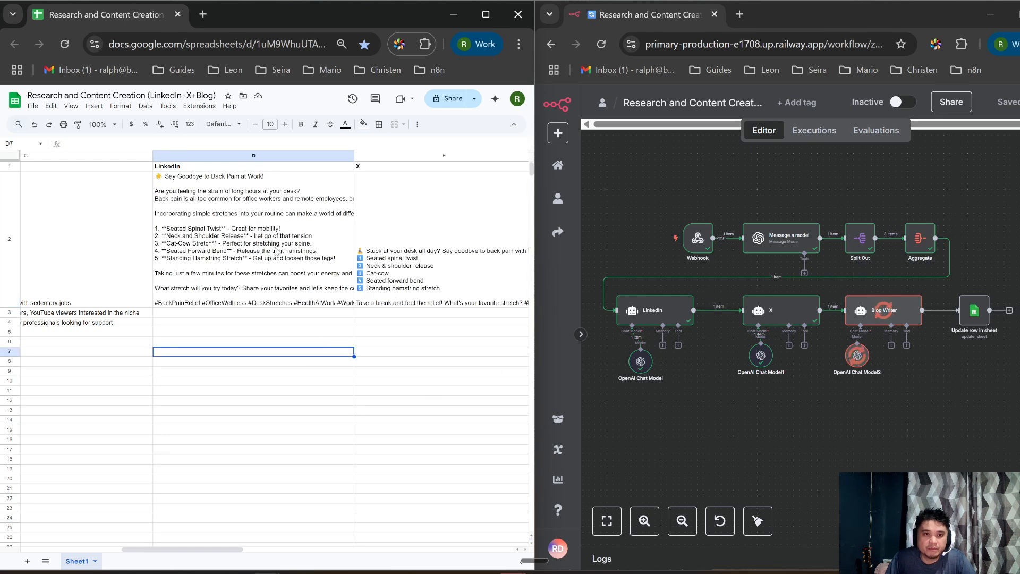
scroll(276, 252, right, 4)
scroll(276, 251, left, 3)
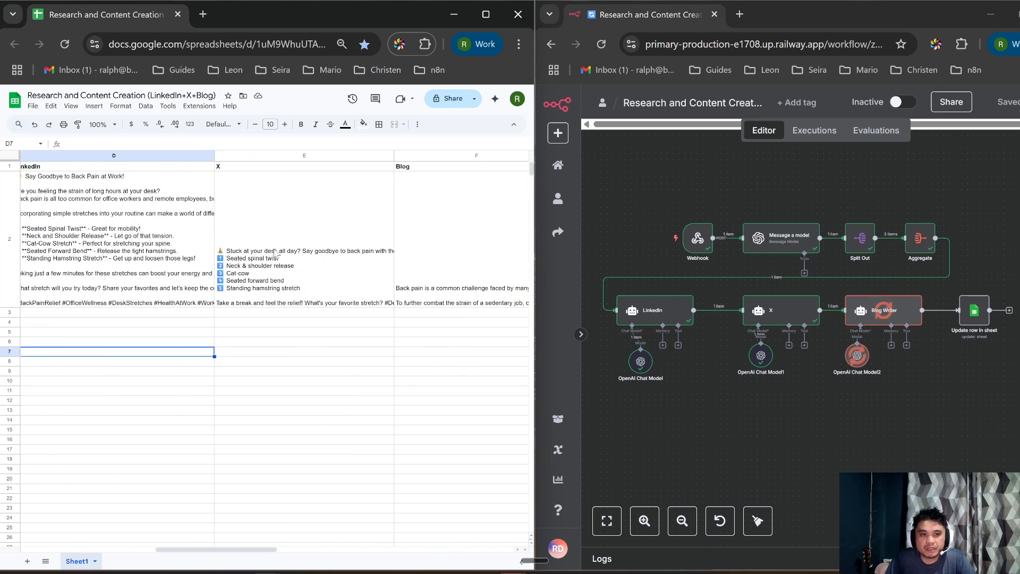
scroll(220, 246, left, 2)
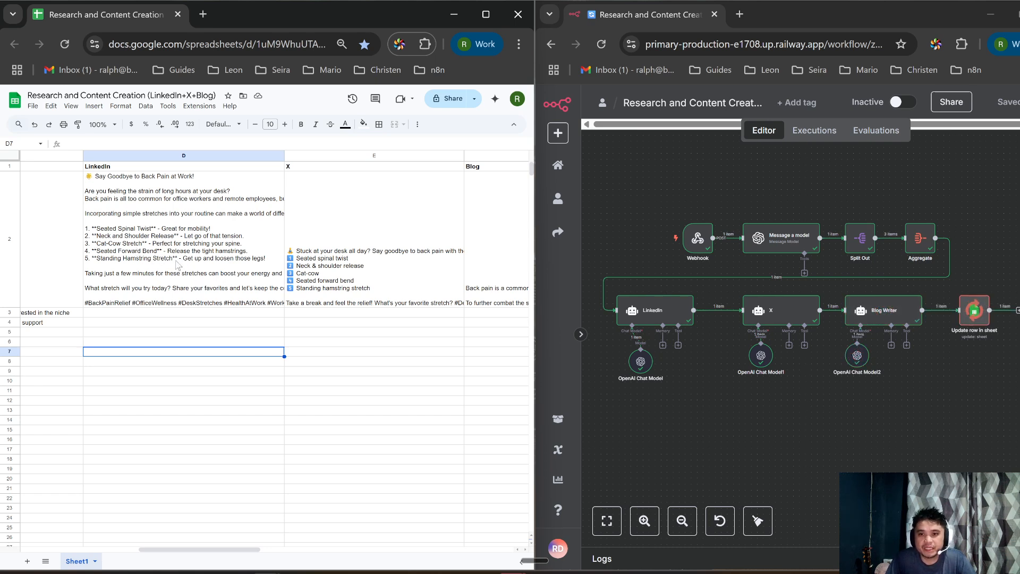
scroll(296, 251, right, 5)
scroll(296, 251, left, 3)
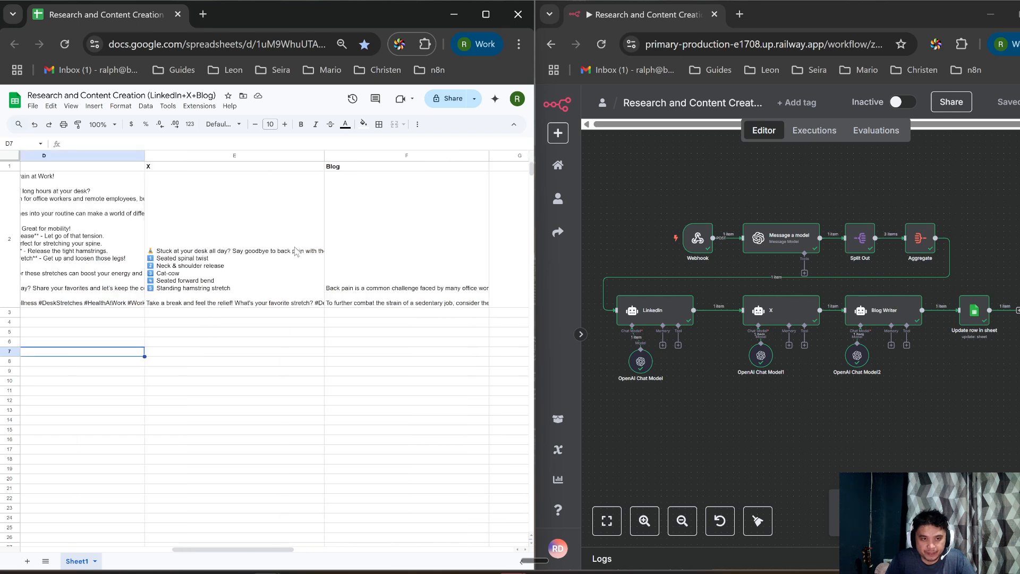
Step: Read the generated blog post in F2, then maximize the n8n window
double_click(394, 257)
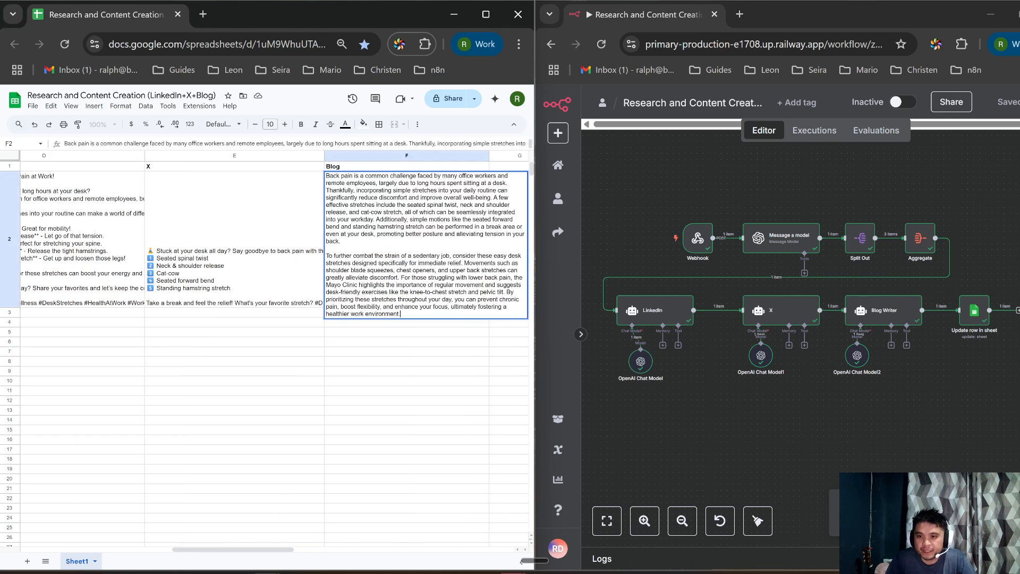
key(alt+Tab)
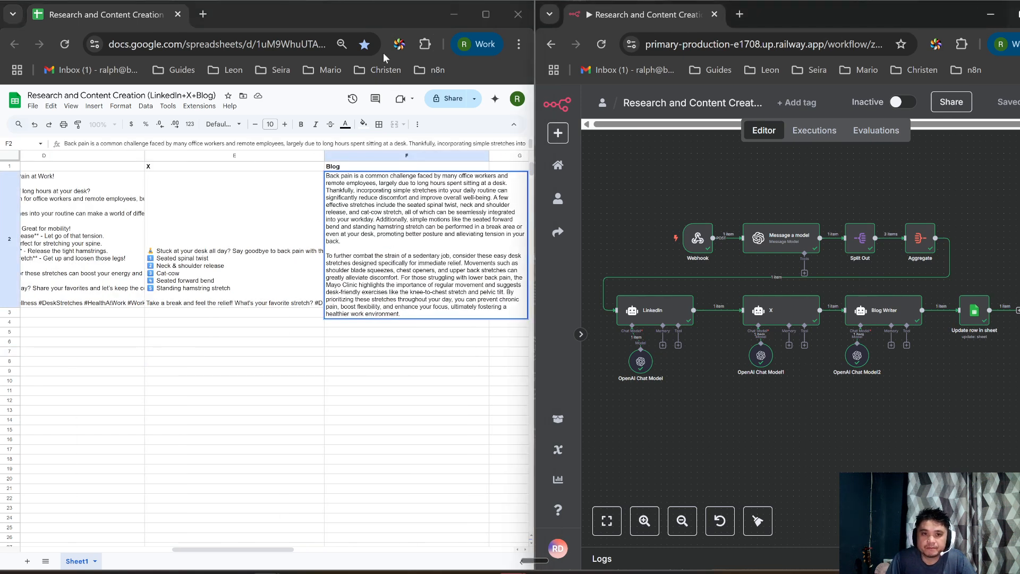
scroll(264, 321, left, 3)
scroll(264, 321, left, 2)
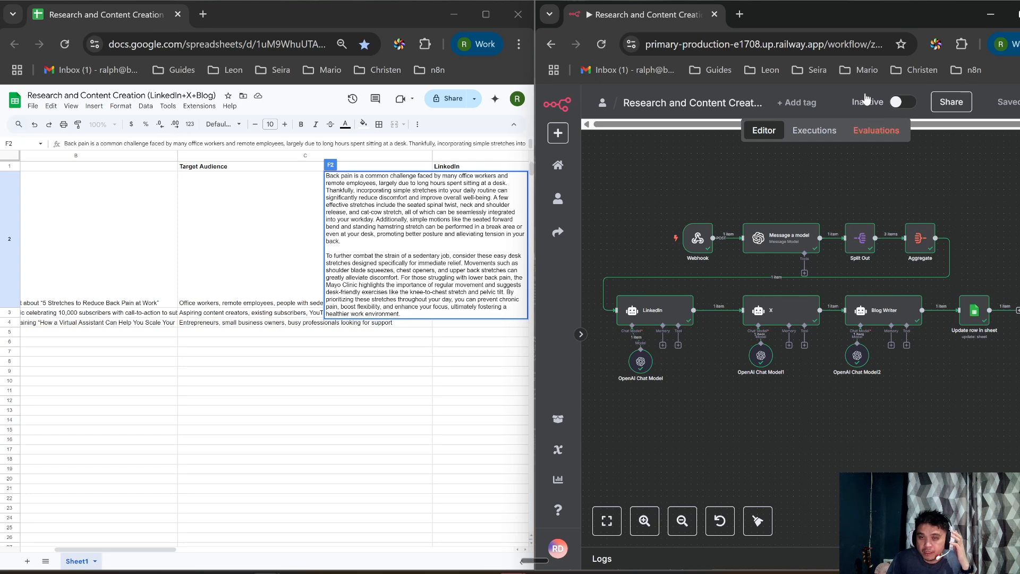
click(1016, 24)
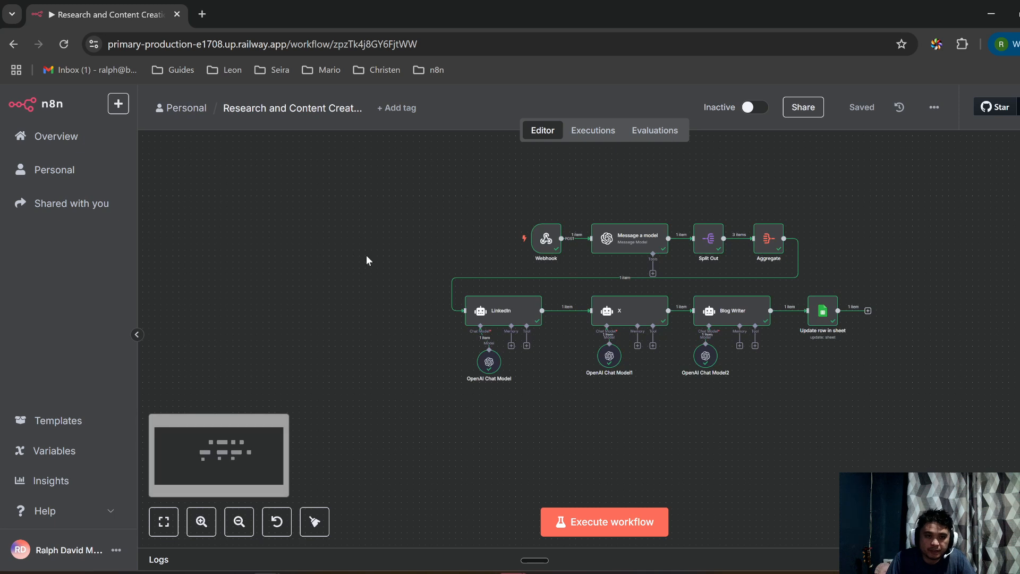
Step: Bring the Update row in sheet step into view and toggle the n8n window size
scroll(364, 255, up, 3)
drag(433, 243, 148, 240)
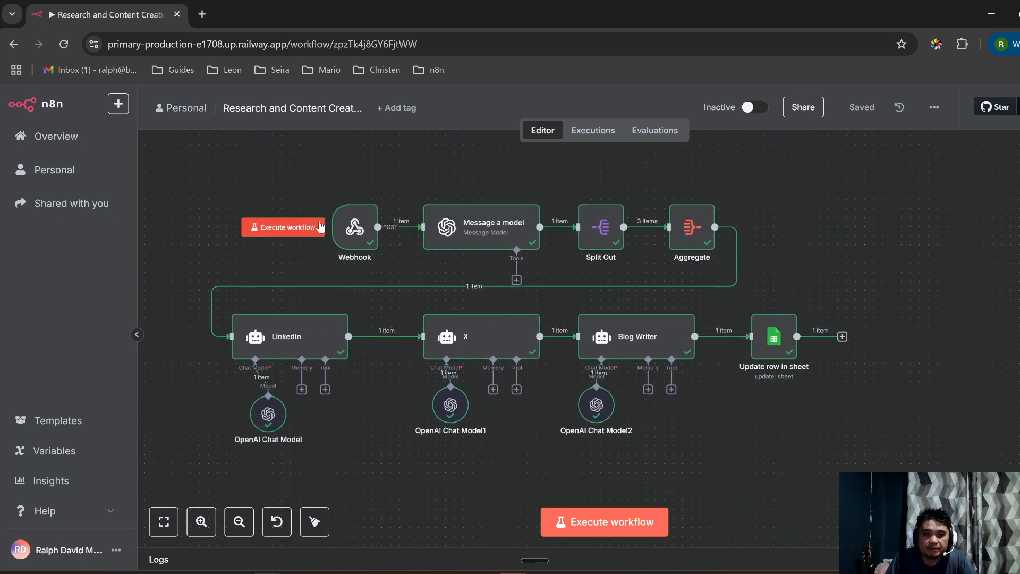
click(1016, 15)
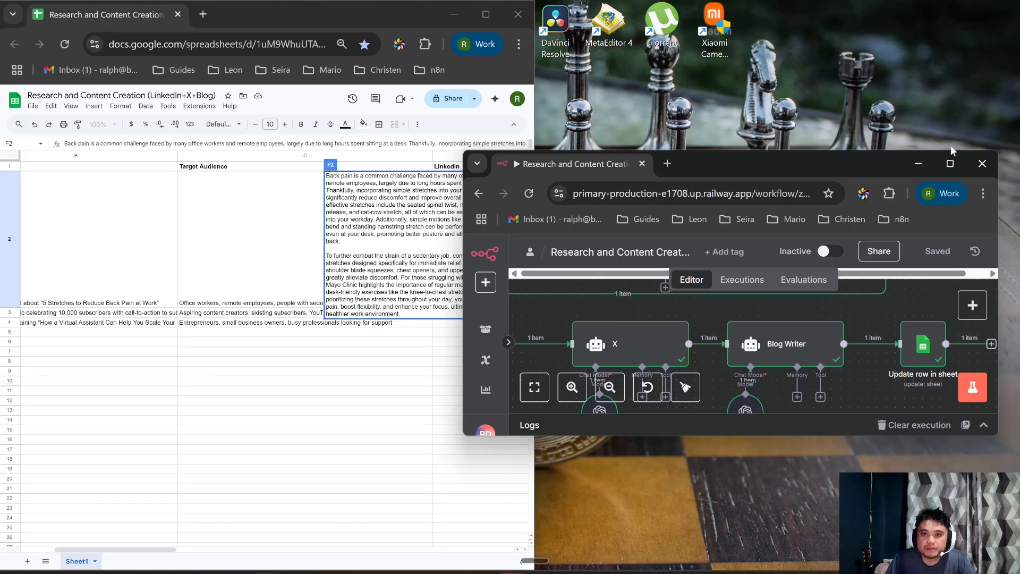
scroll(169, 272, left, 3)
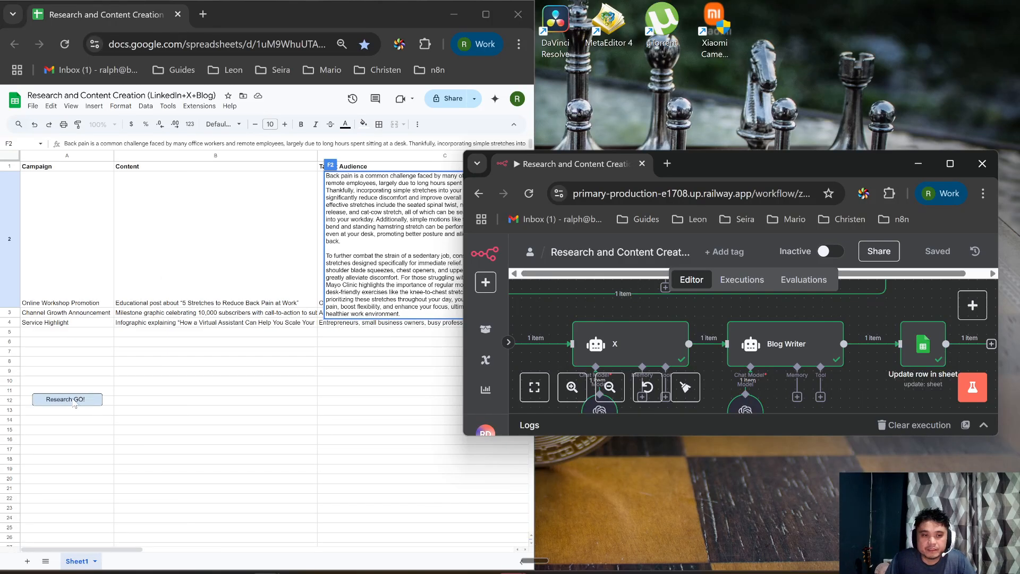
click(950, 163)
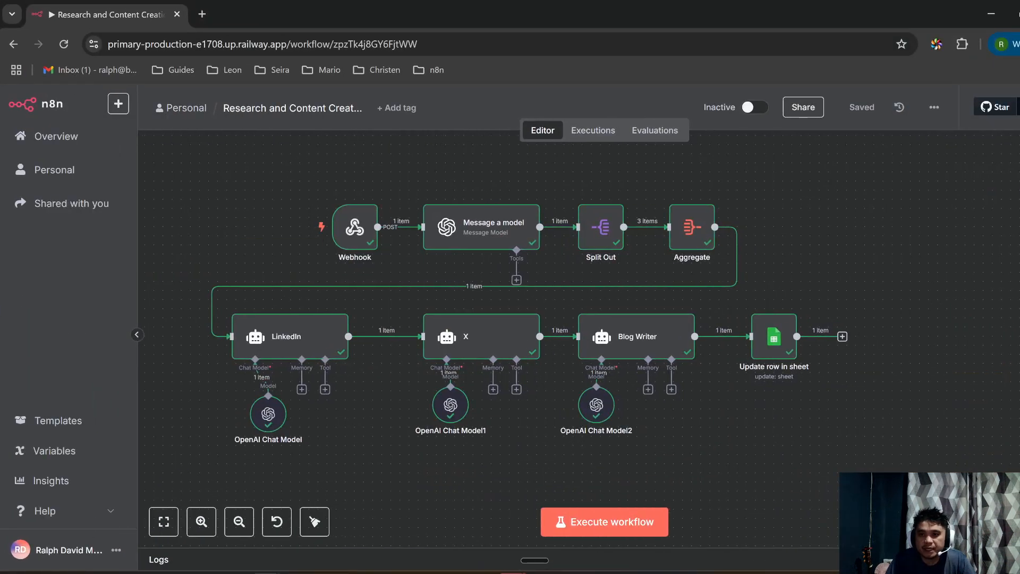
Step: Browse the Google Sheets actions in the node panel, then close the panel
click(1006, 175)
text(trig)
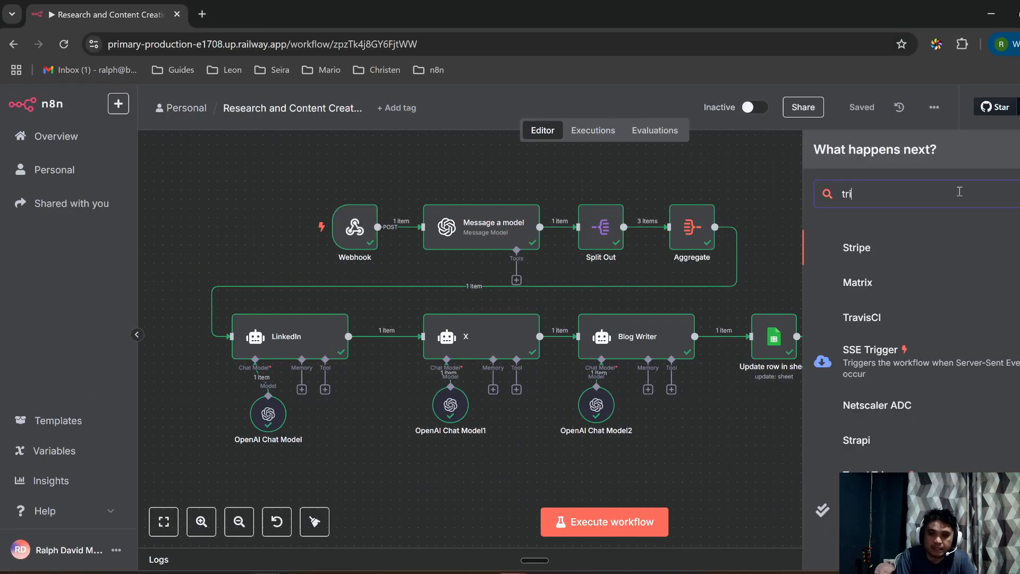
key(BackSpace)
key(BackSpace)
key(BackSpace)
key(BackSpace)
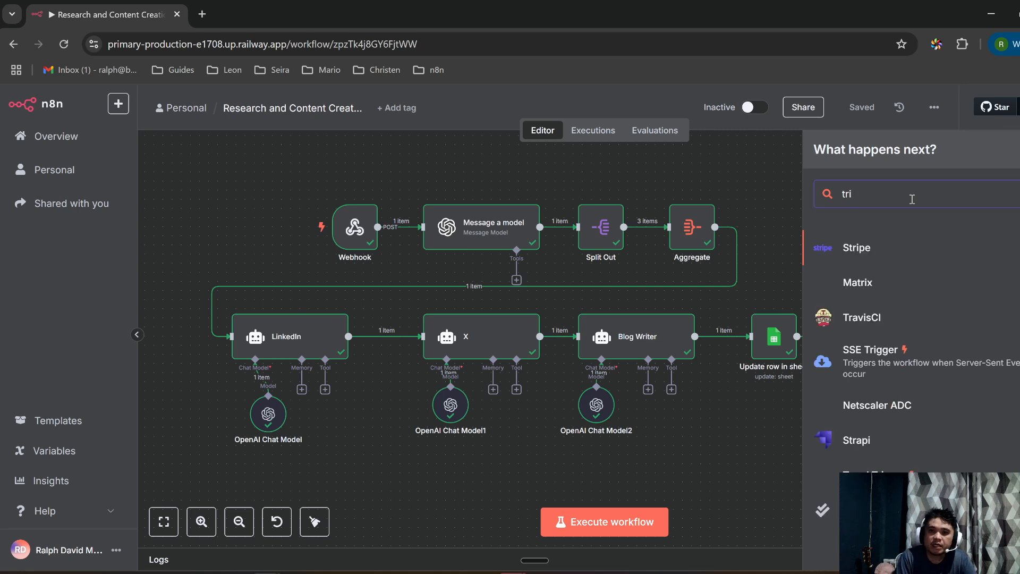
text(goog)
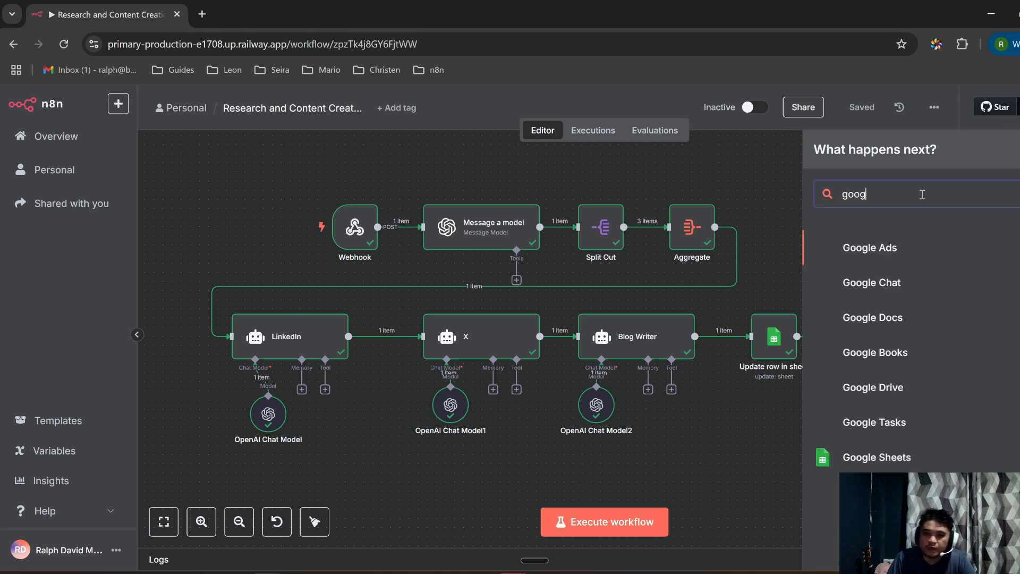
click(876, 457)
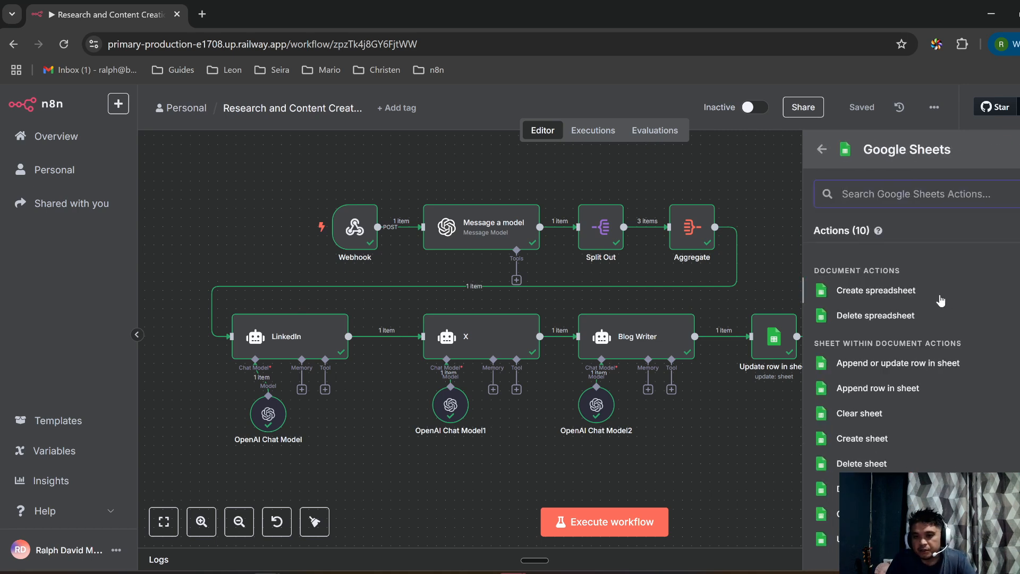
scroll(941, 300, down, 1)
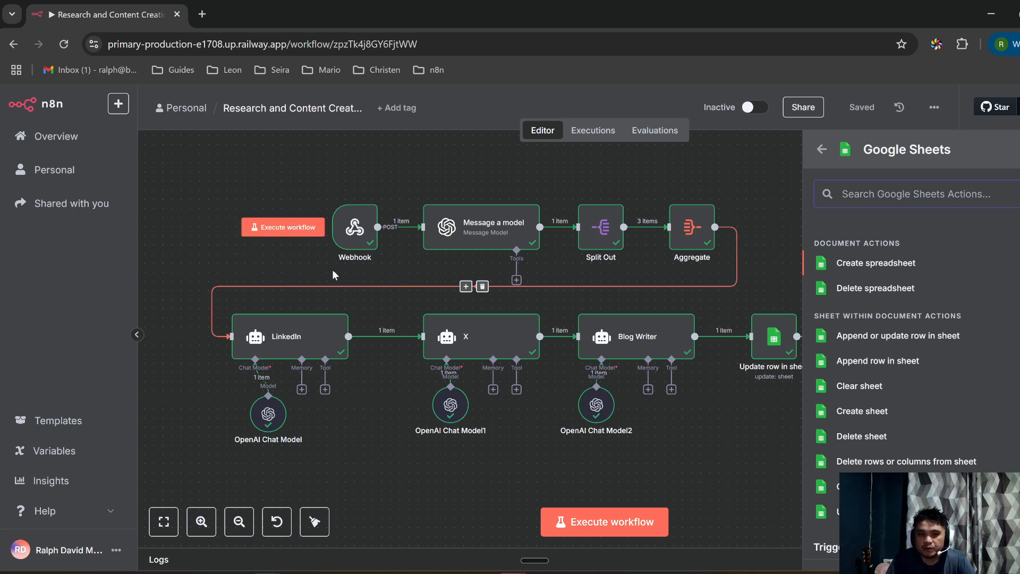
click(821, 151)
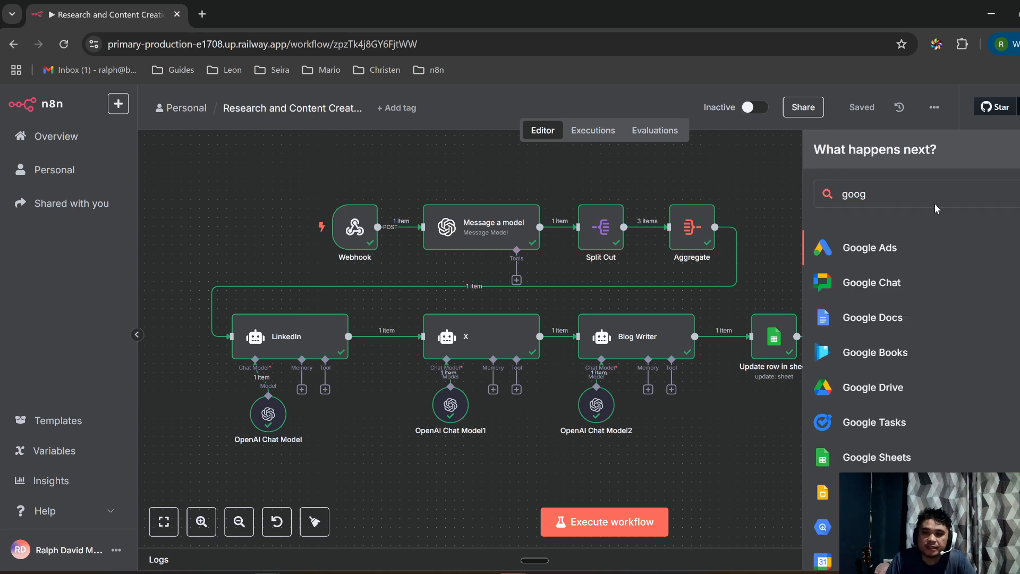
click(1019, 194)
click(777, 171)
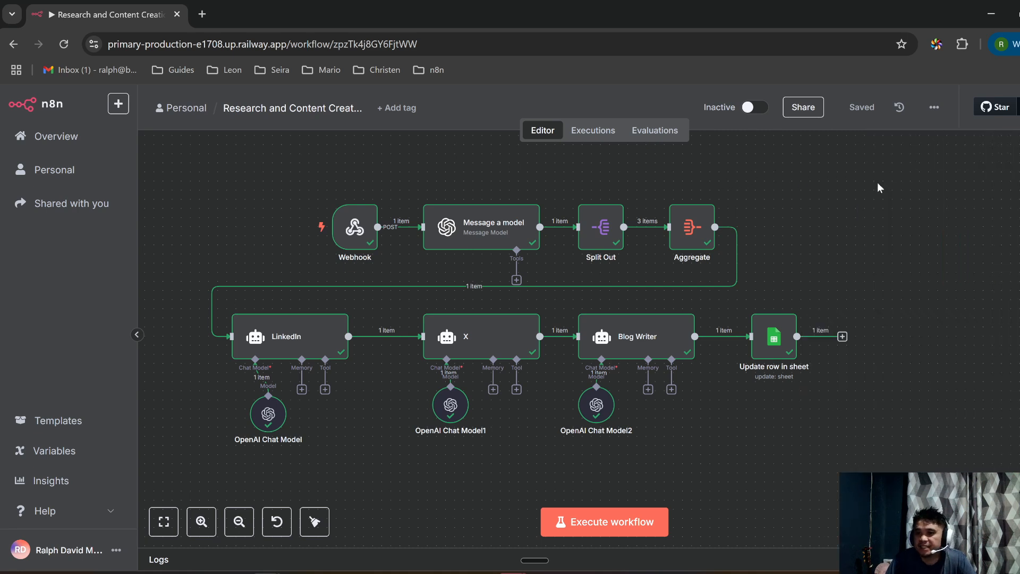
Step: Snap the n8n window to the right half beside the spreadsheet and bring it forward
click(357, 239)
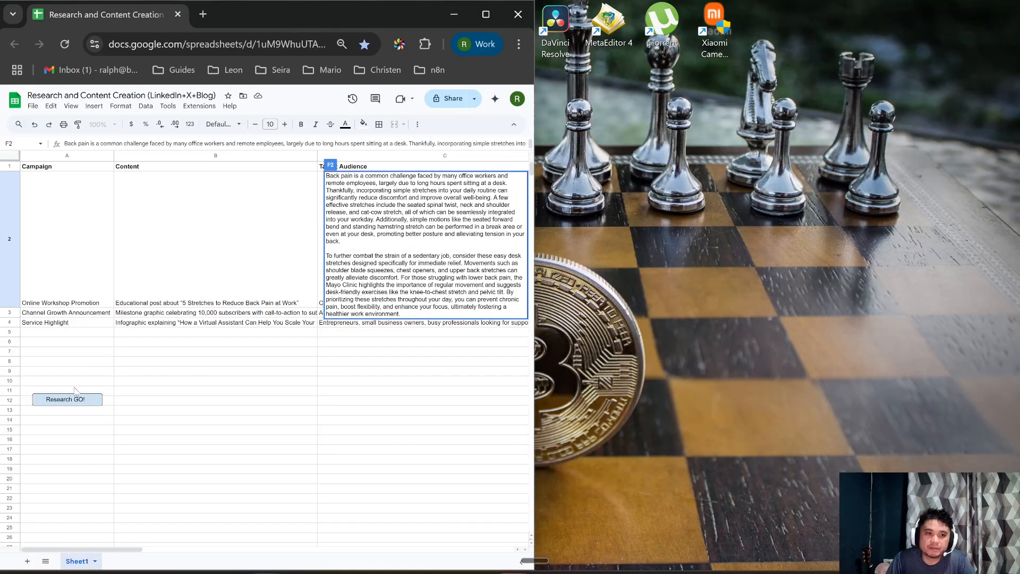
key(alt+Tab)
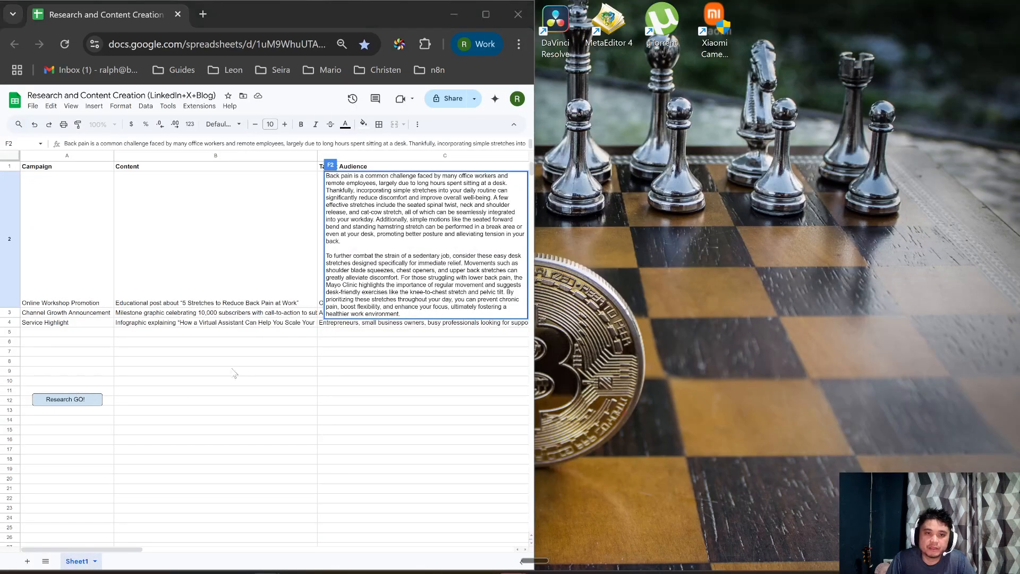
drag(437, 11, 432, 85)
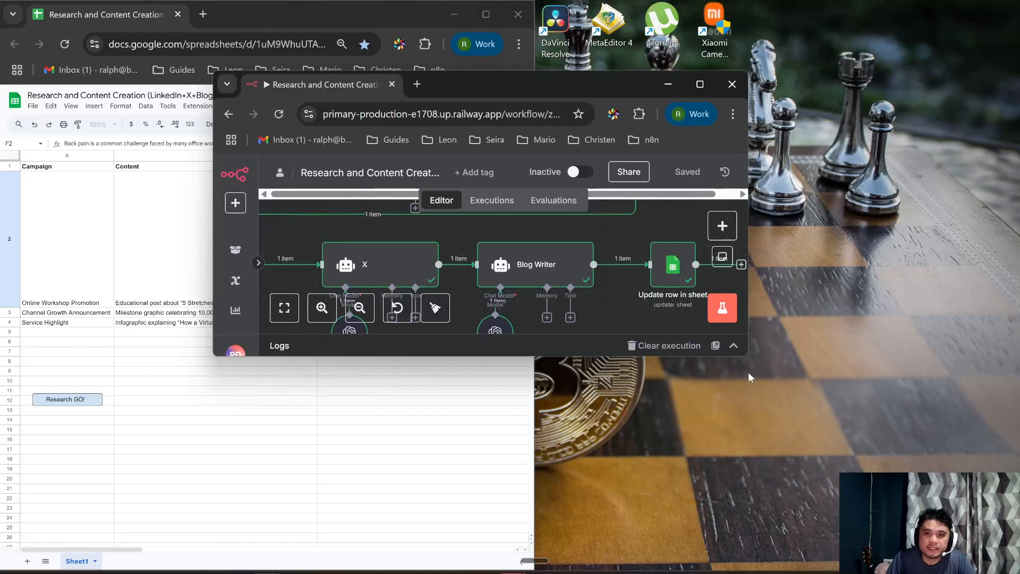
drag(748, 355, 1017, 571)
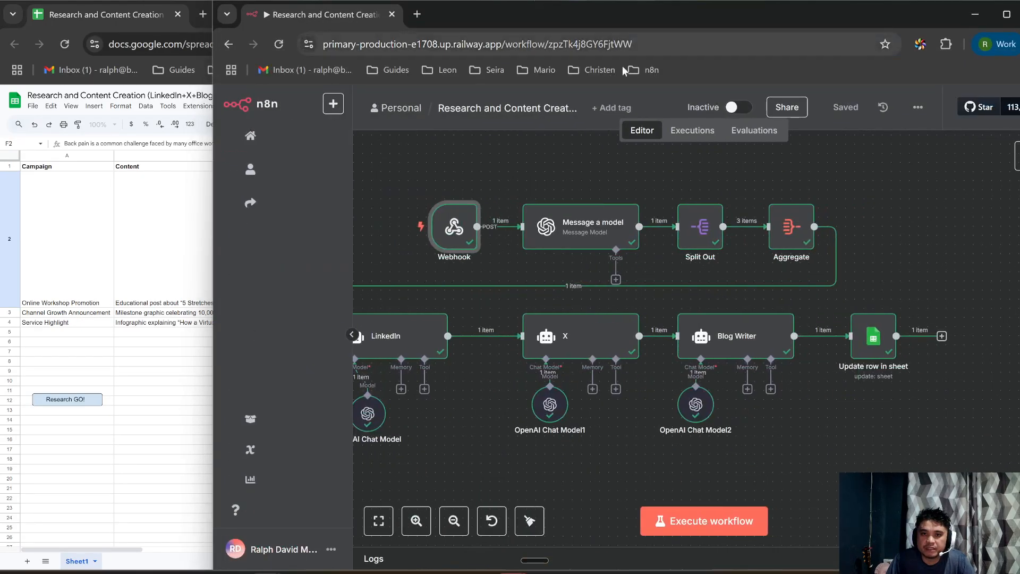
click(88, 216)
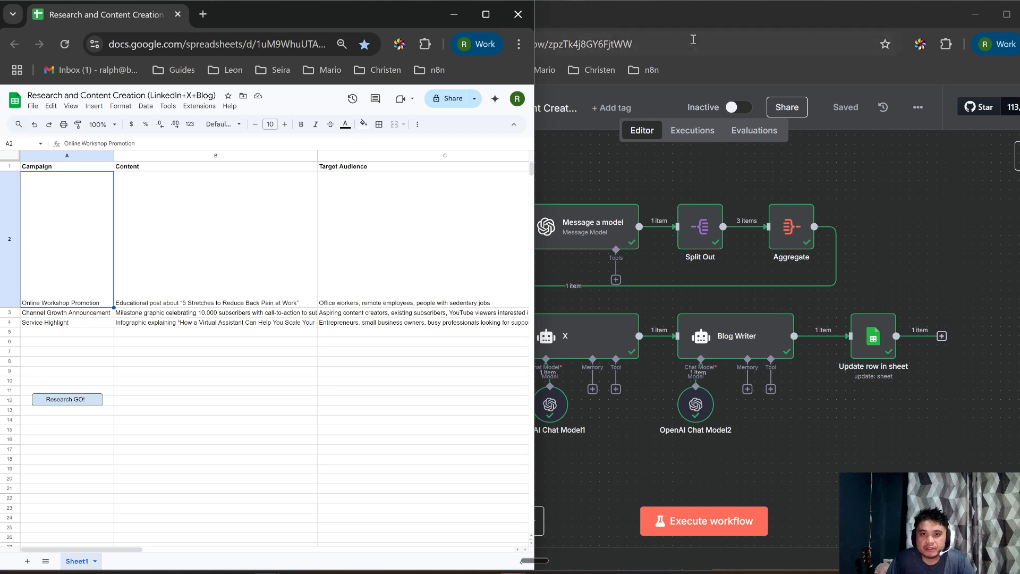
key(alt+Tab)
mouse_move(452, 234)
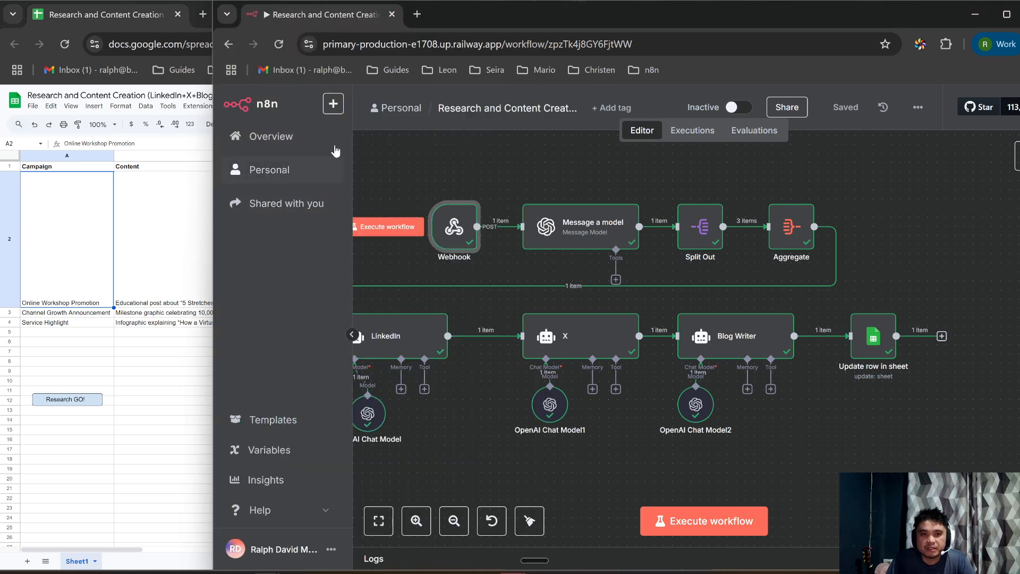
Step: Inspect the Webhook's received row 2 Online Workshop Promotion body and pin that test data
double_click(452, 228)
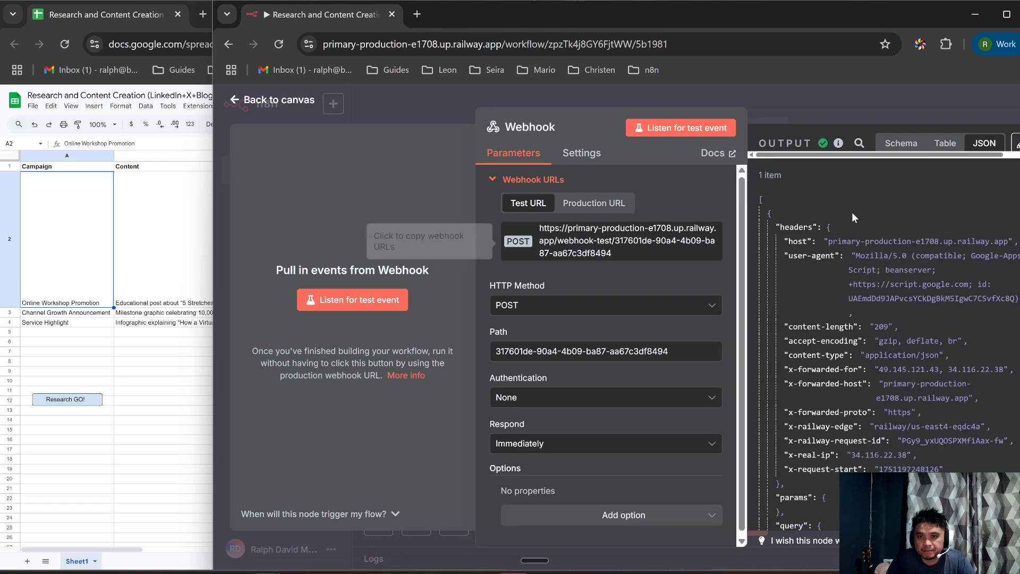
scroll(863, 418, down, 5)
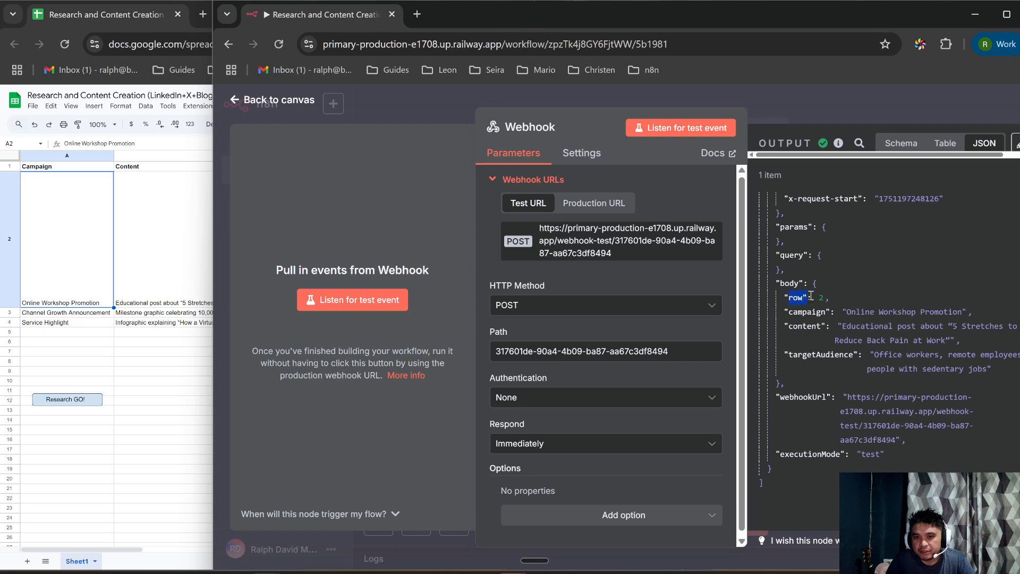
drag(846, 312, 865, 312)
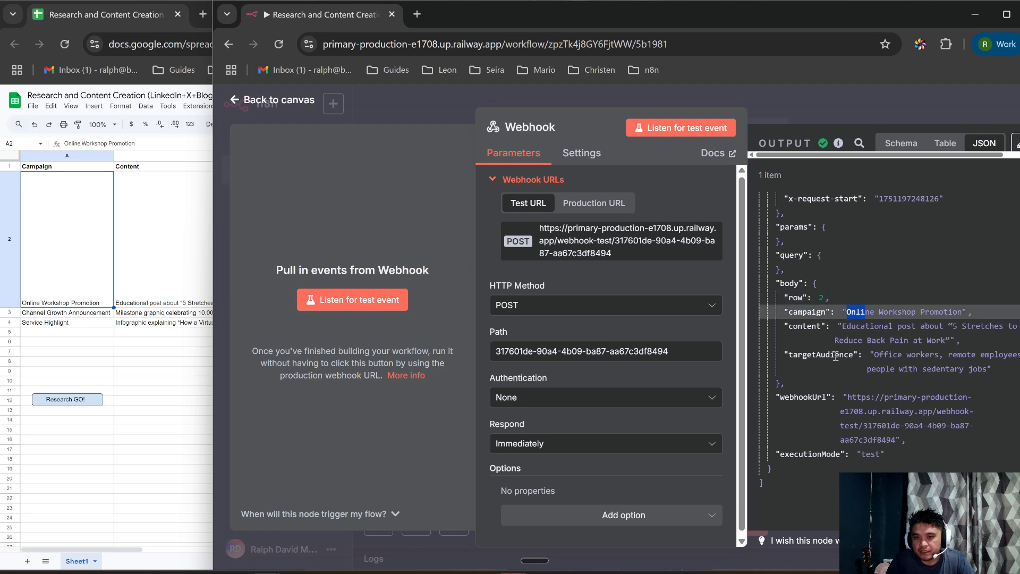
click(1007, 14)
click(1003, 146)
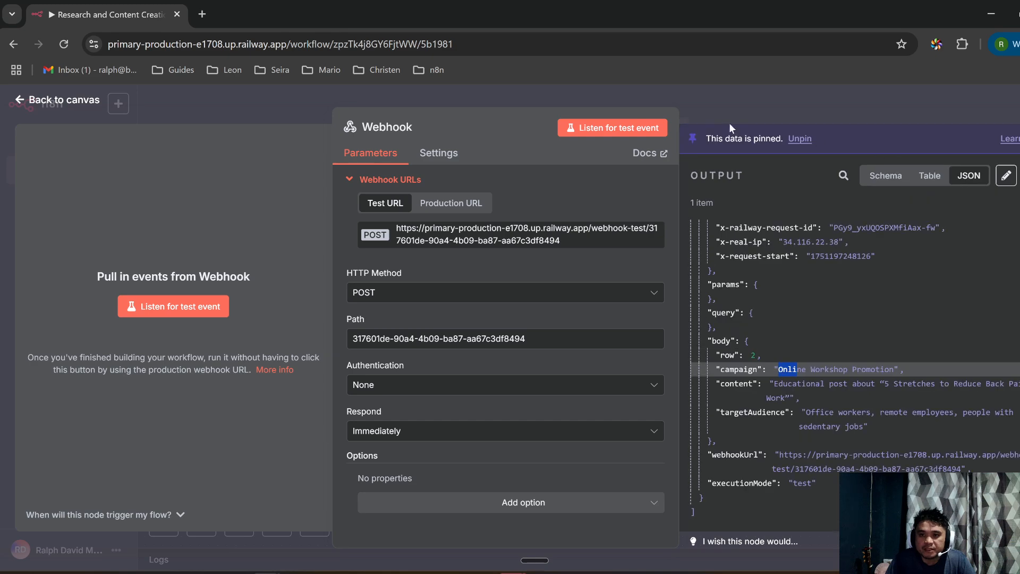
click(38, 101)
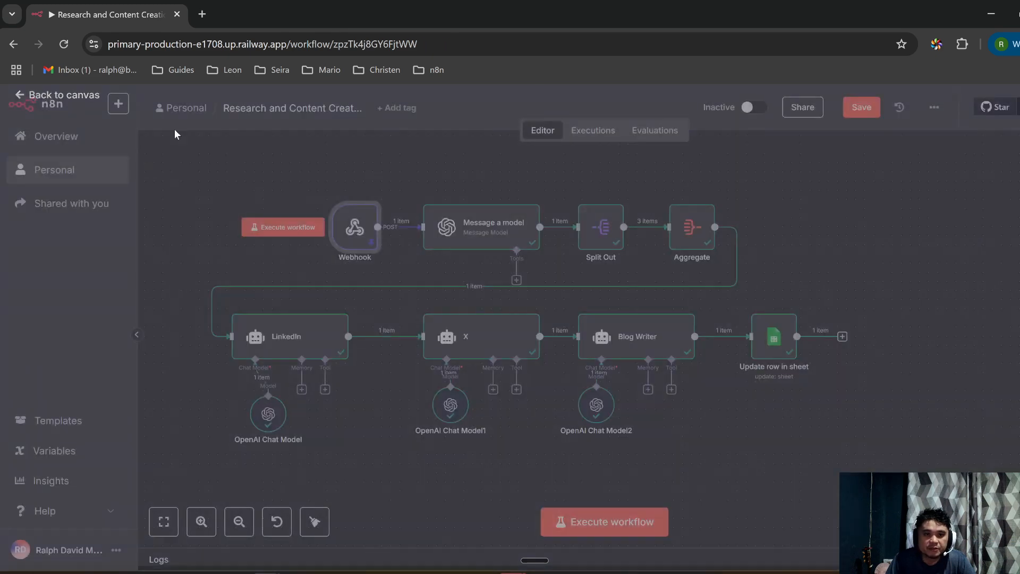
Step: Open Message a model, enlarge its Prompt box, and read the AI-researcher prompt and webhook inputs
double_click(462, 233)
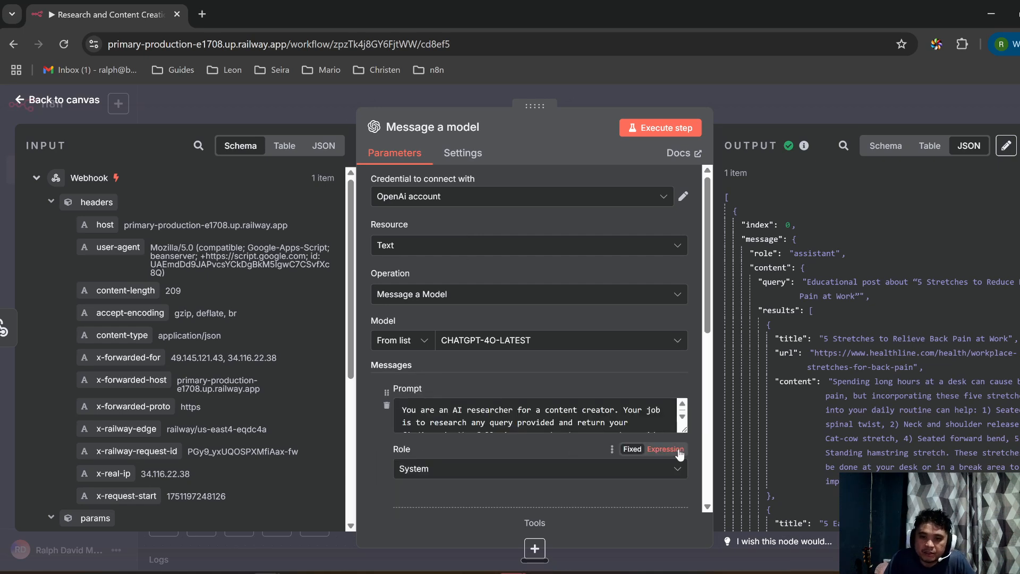
drag(685, 431, 684, 501)
scroll(513, 446, down, 2)
scroll(514, 446, up, 3)
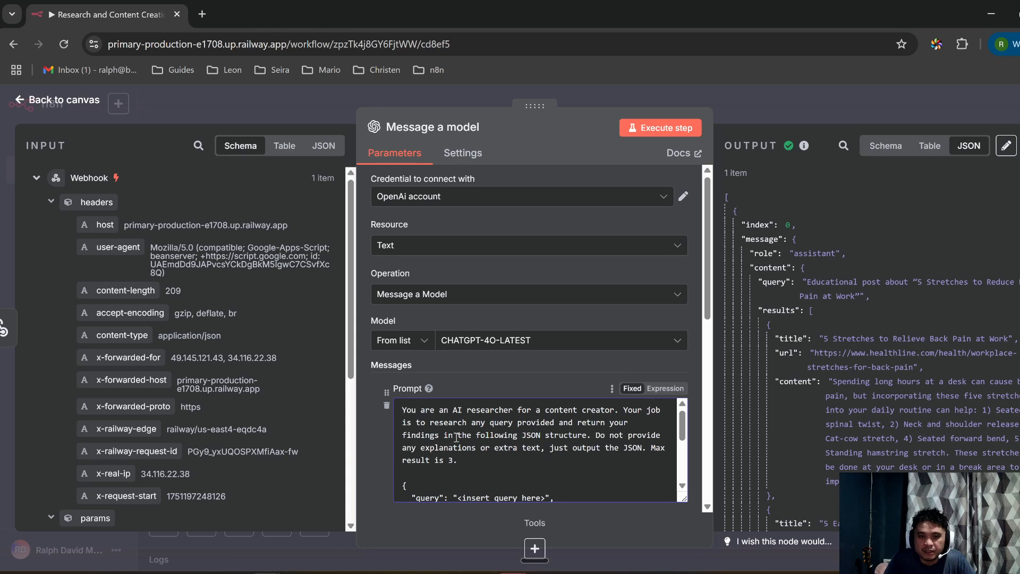
scroll(457, 436, down, 3)
scroll(486, 435, up, 3)
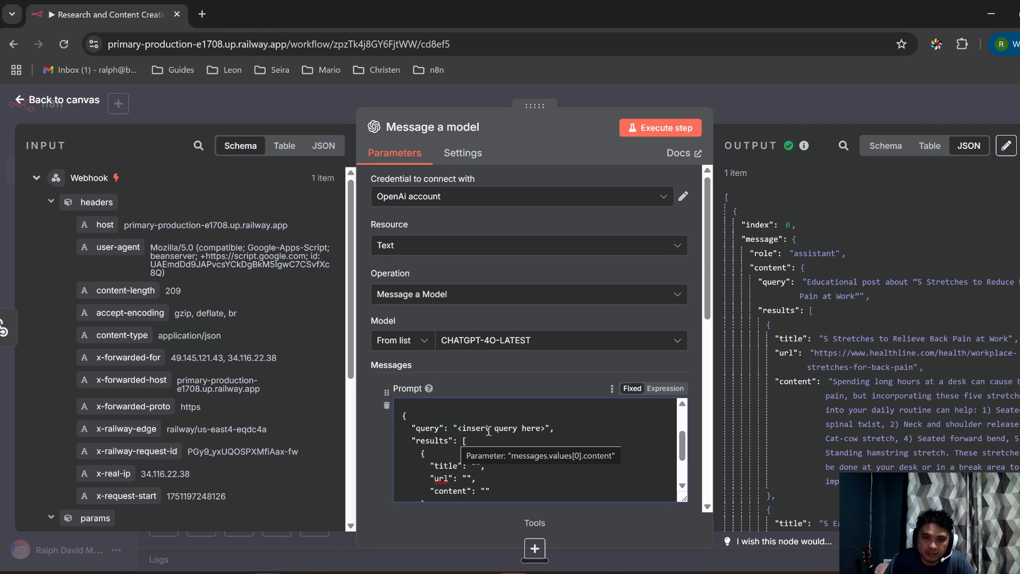
scroll(540, 444, down, 2)
scroll(493, 446, up, 2)
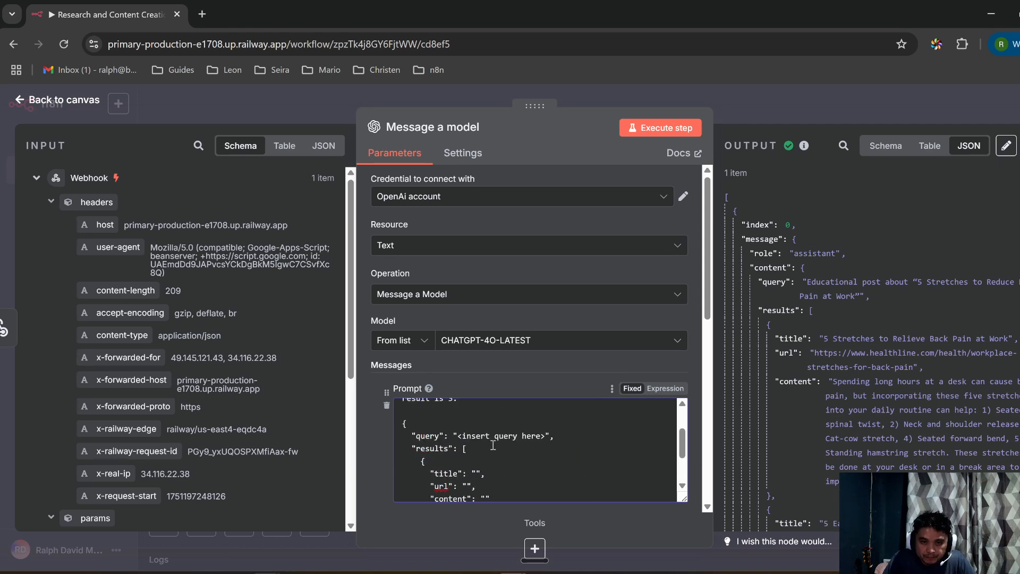
scroll(499, 446, down, 2)
scroll(516, 447, up, 2)
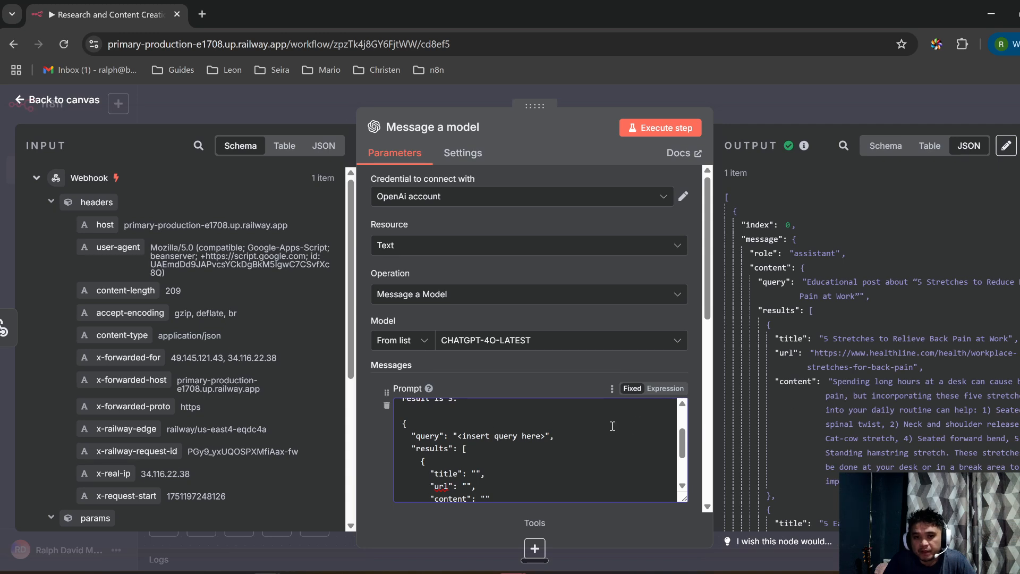
scroll(602, 424, down, 2)
scroll(590, 428, up, 2)
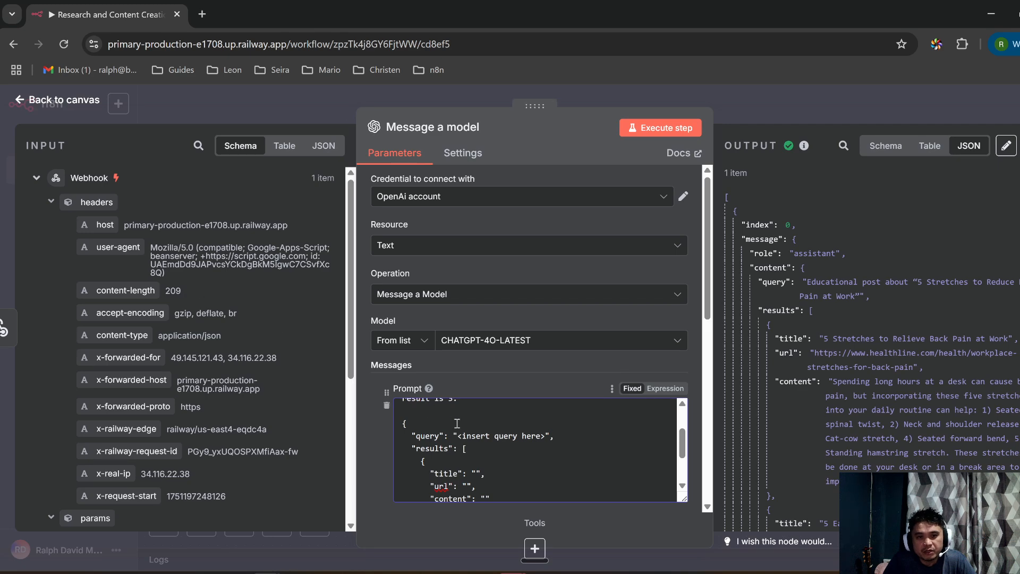
scroll(474, 448, up, 3)
scroll(473, 448, down, 3)
scroll(208, 404, down, 3)
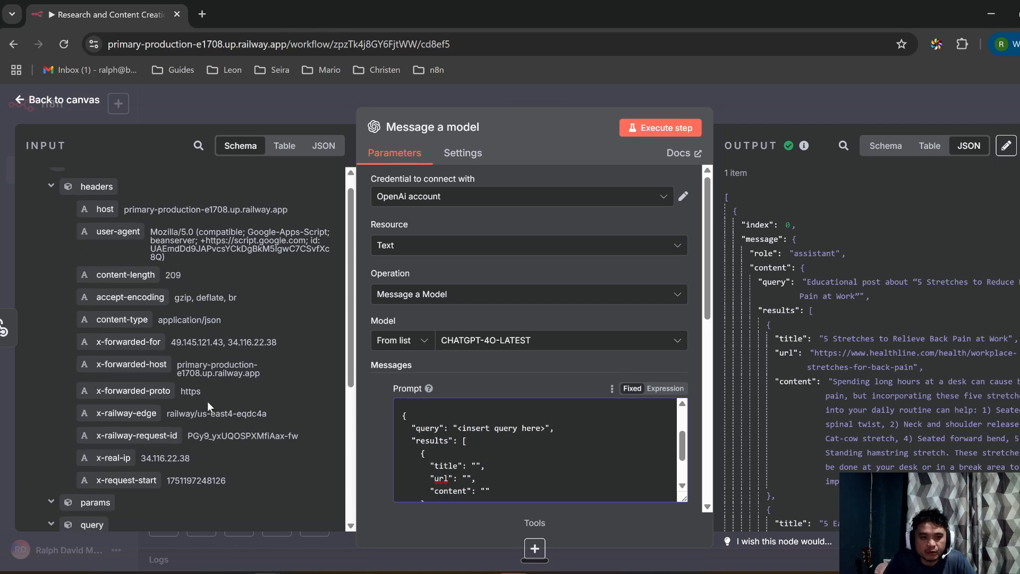
scroll(163, 251, down, 3)
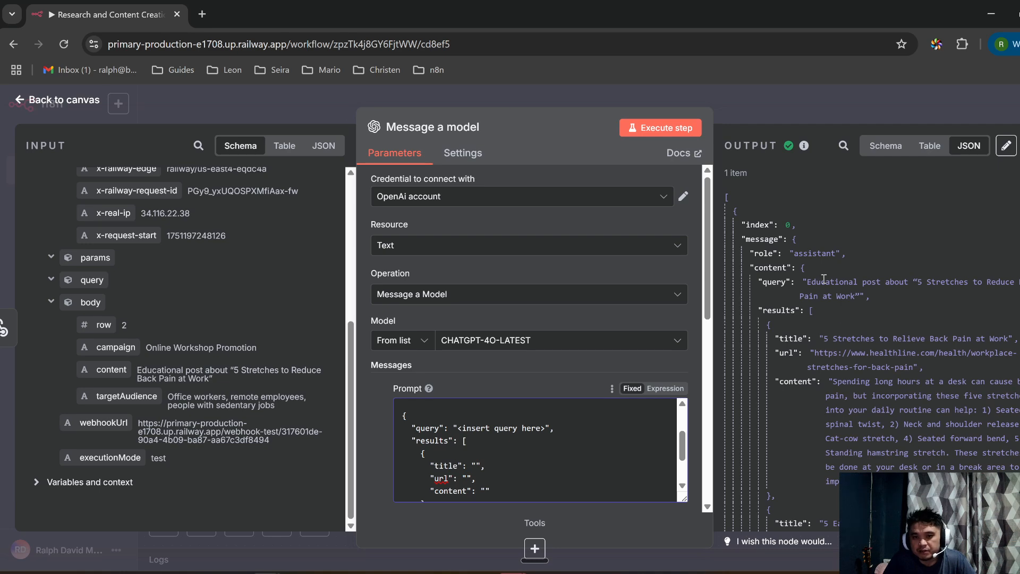
Step: Widen the output panel and review the research results and their source URLs
drag(536, 104, 394, 102)
scroll(703, 352, down, 1)
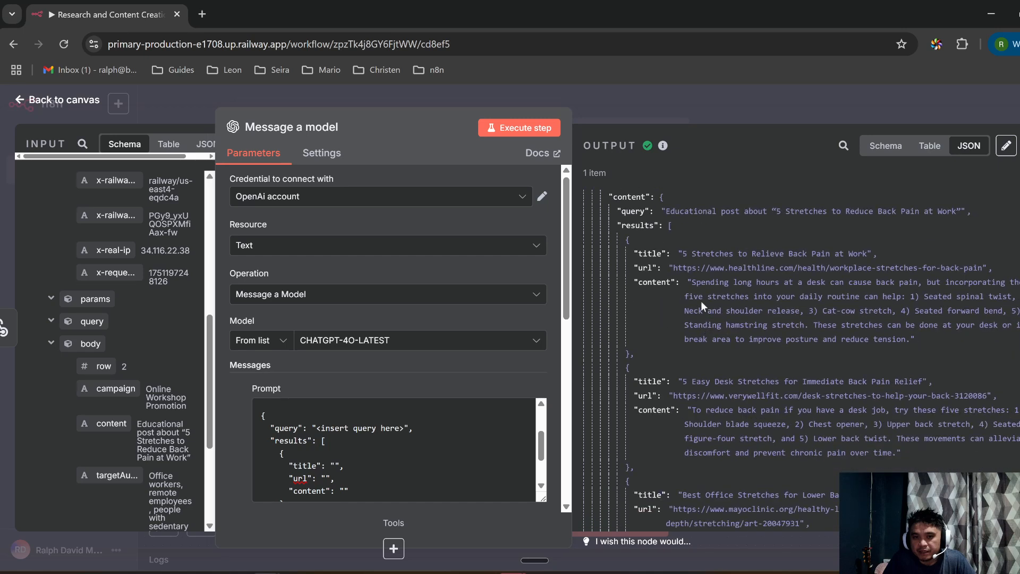
scroll(399, 465, up, 1)
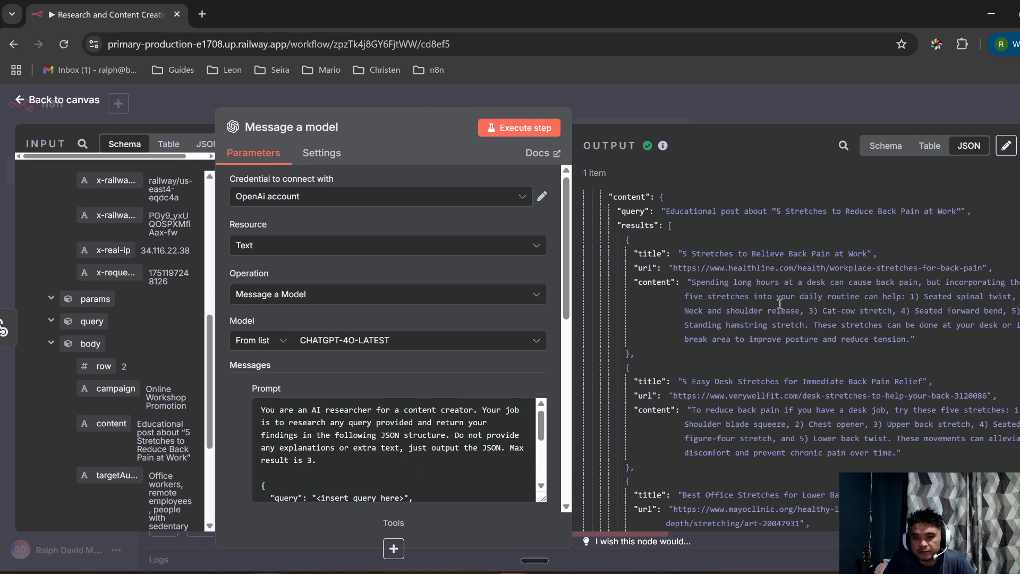
mouse_move(684, 268)
mouse_down()
mouse_move(797, 268)
mouse_move(773, 287)
mouse_up()
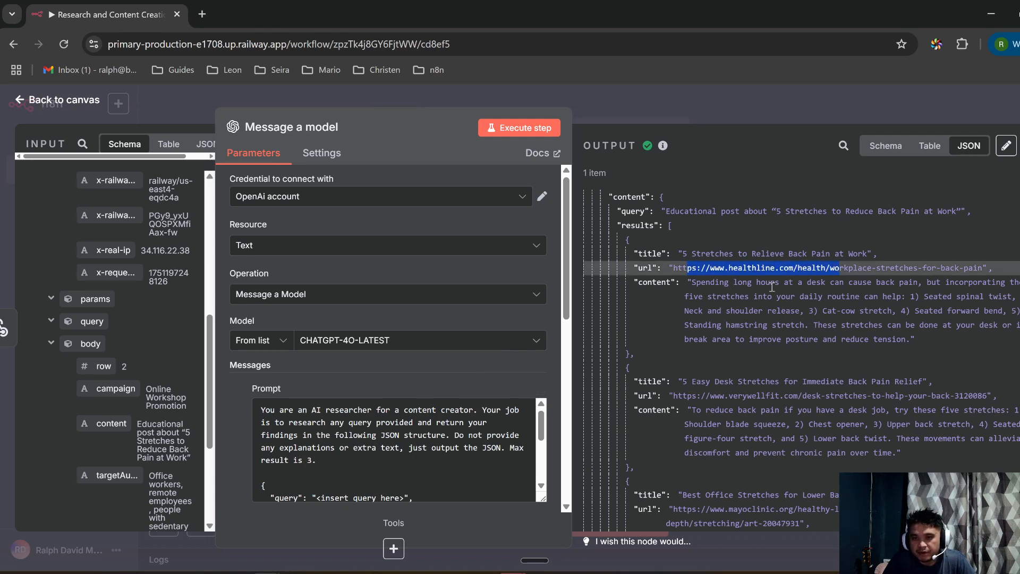
scroll(850, 375, down, 3)
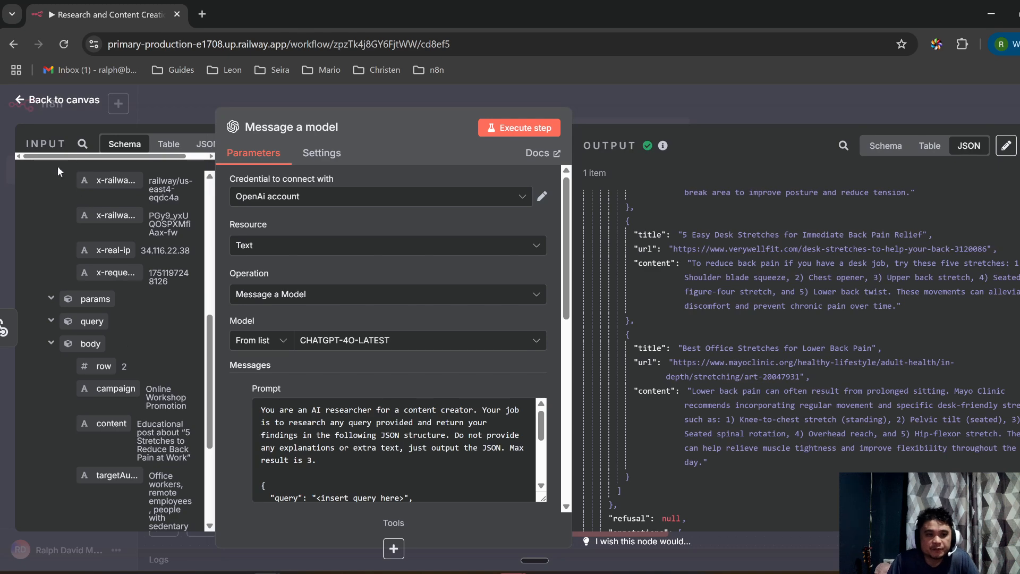
Step: Widen the input side to recheck the prompt, then pin the research output and return to canvas
drag(390, 108, 470, 108)
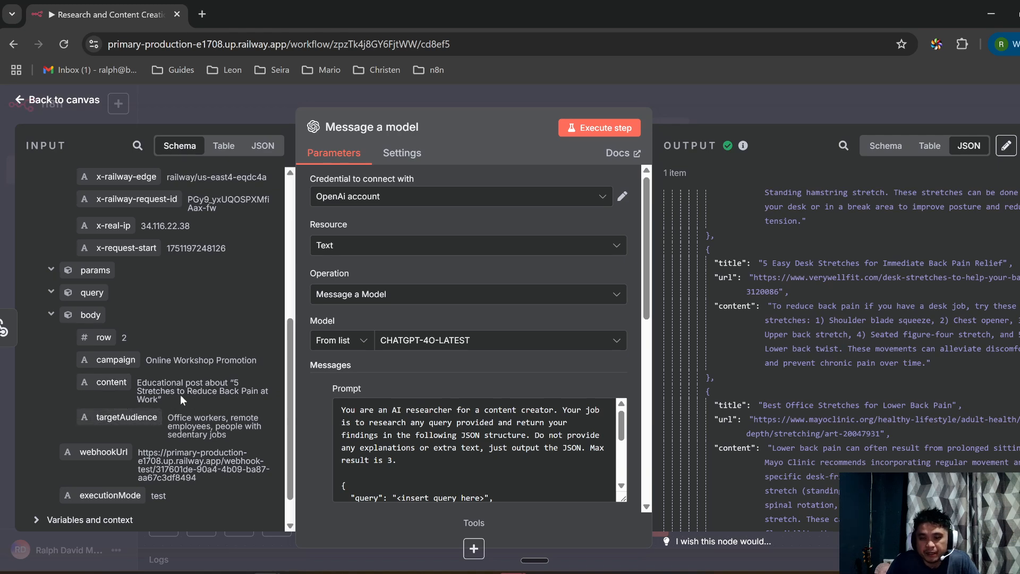
drag(480, 109, 513, 109)
scroll(587, 319, down, 1)
scroll(588, 368, down, 1)
scroll(587, 367, up, 3)
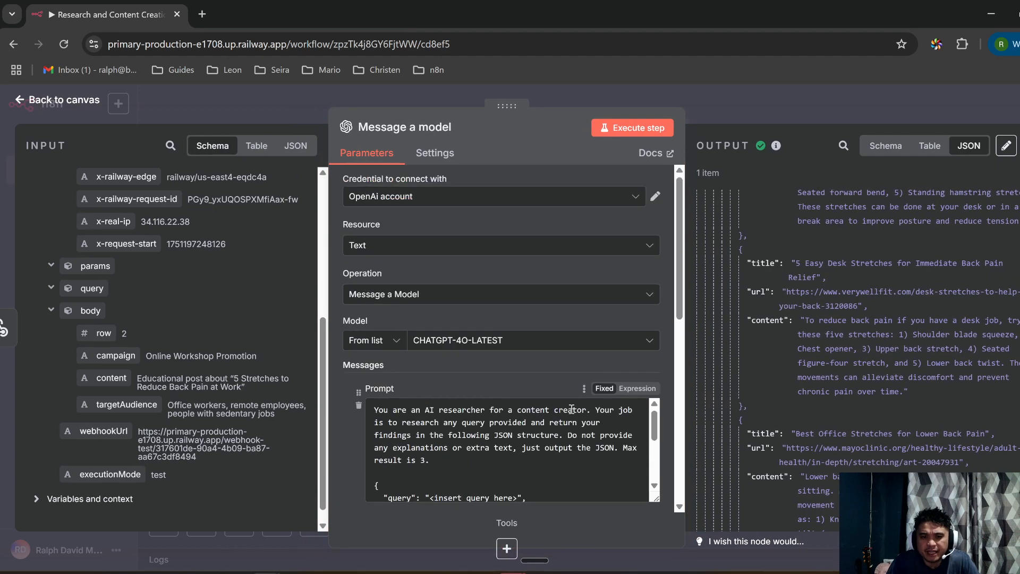
scroll(893, 342, down, 4)
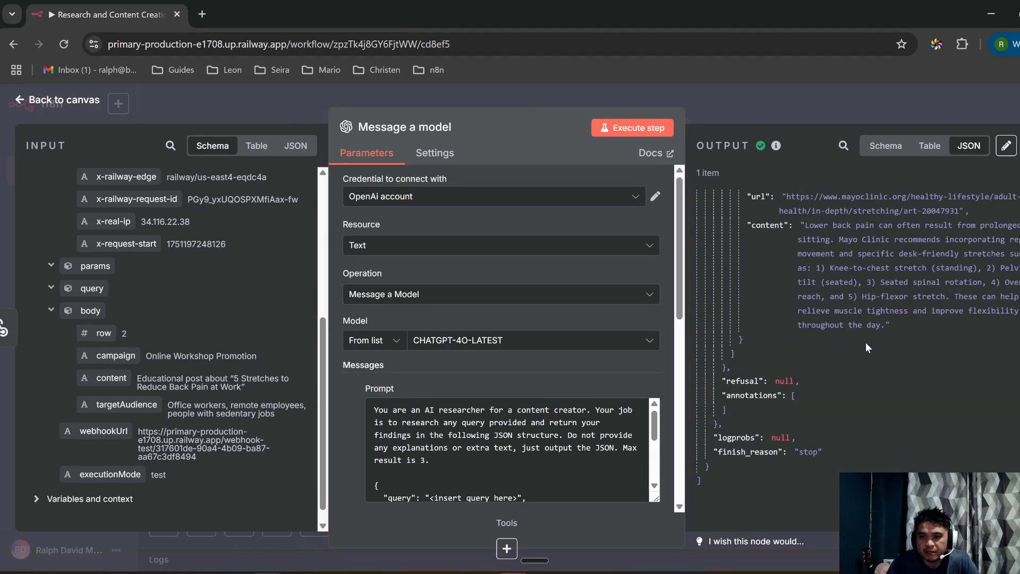
scroll(825, 357, up, 2)
scroll(516, 425, down, 3)
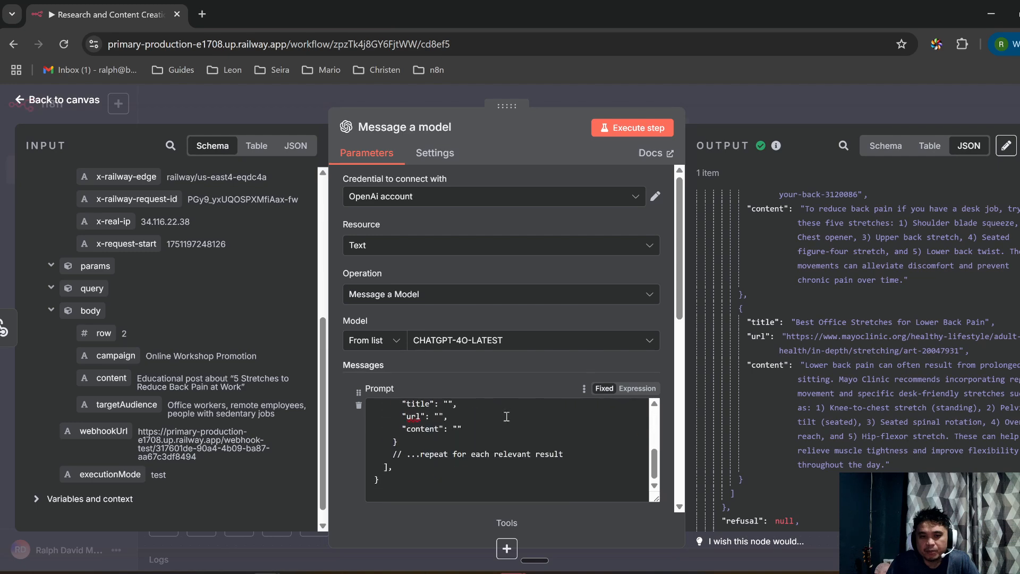
scroll(508, 385, down, 1)
scroll(478, 361, down, 2)
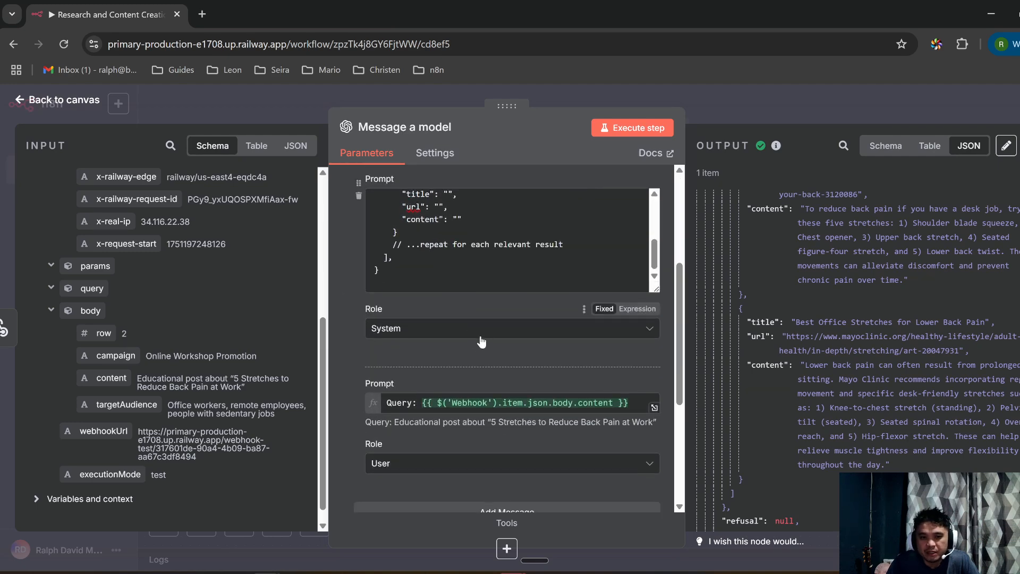
scroll(474, 342, up, 2)
scroll(435, 300, up, 2)
scroll(436, 300, up, 2)
scroll(475, 301, up, 3)
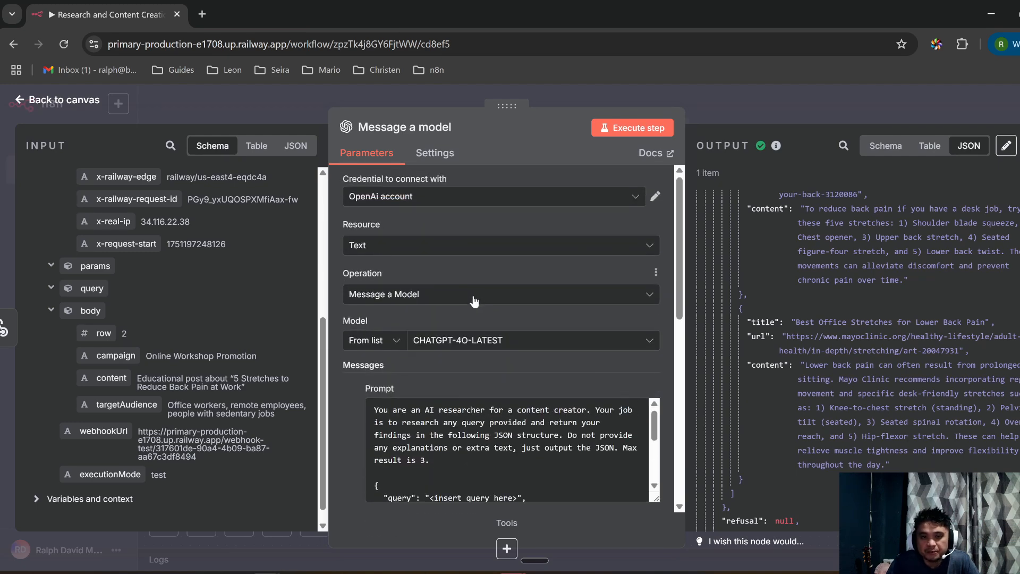
scroll(418, 362, down, 3)
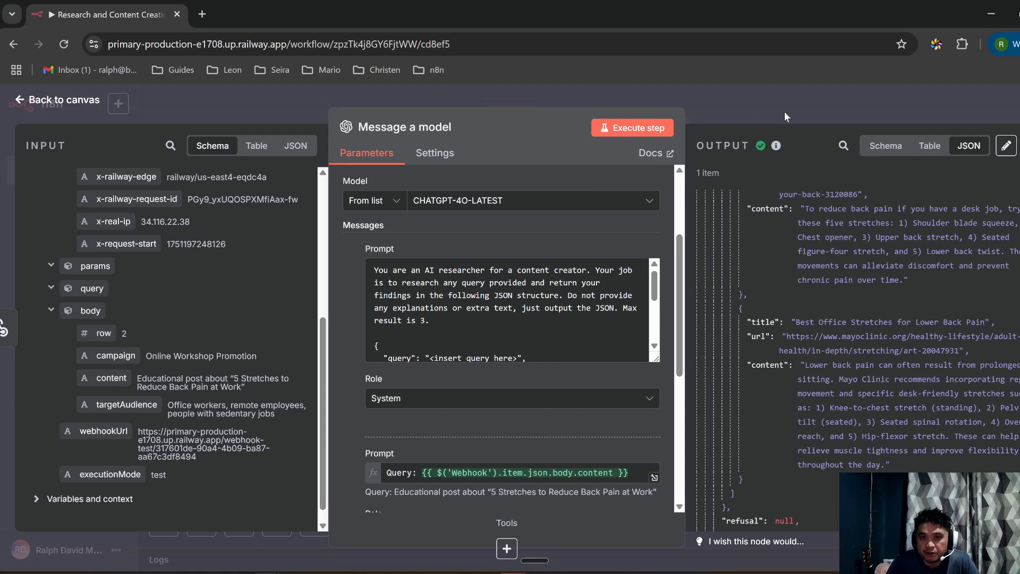
click(1019, 146)
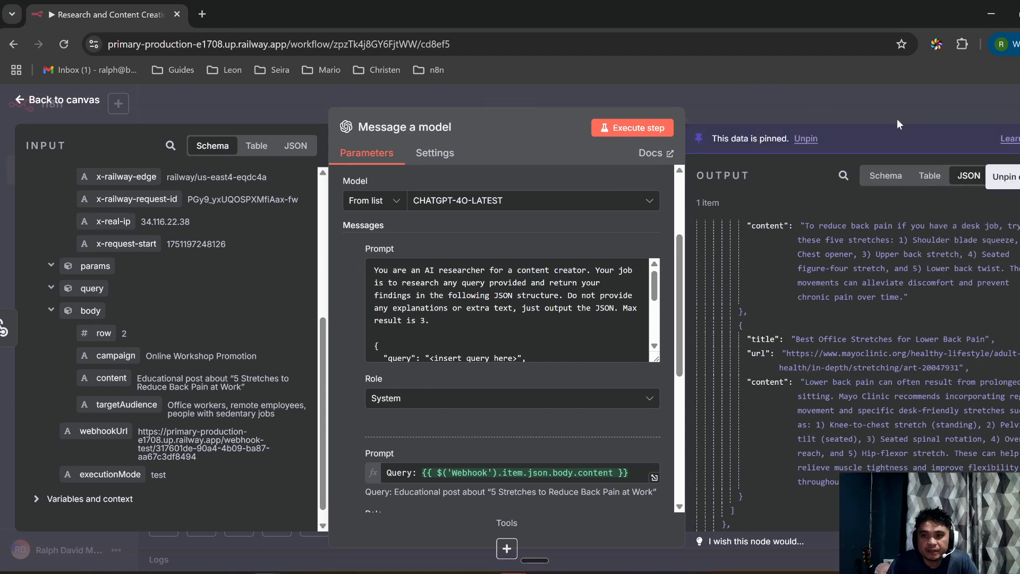
click(735, 98)
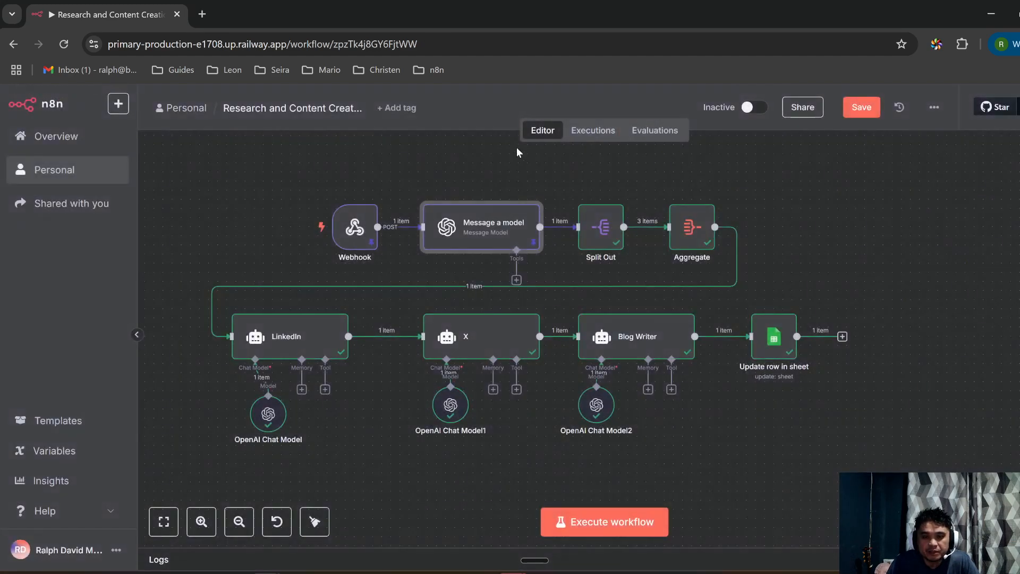
Step: Check Split Out's 3-item output and pin the Aggregate node's data with P
double_click(603, 229)
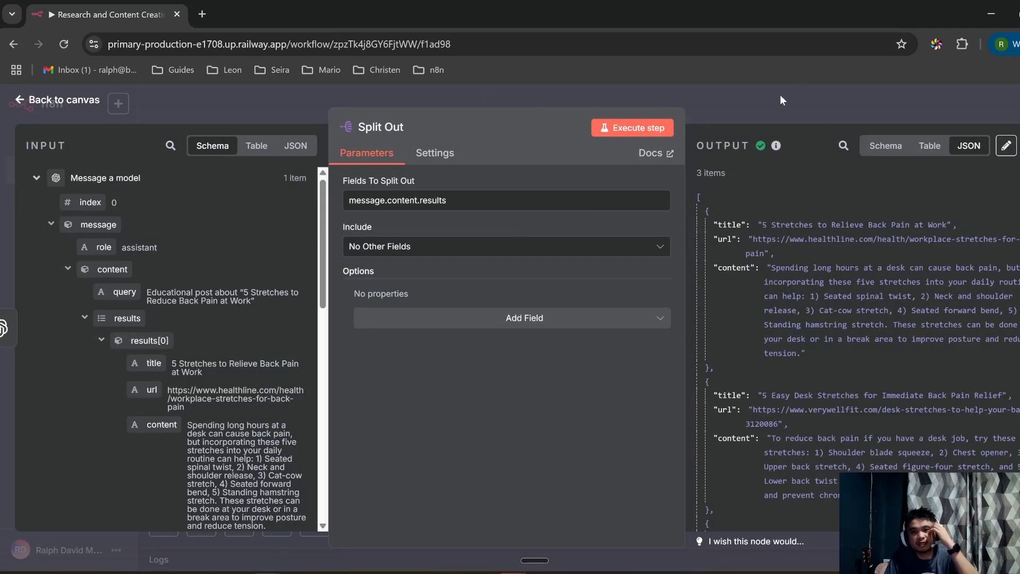
click(547, 94)
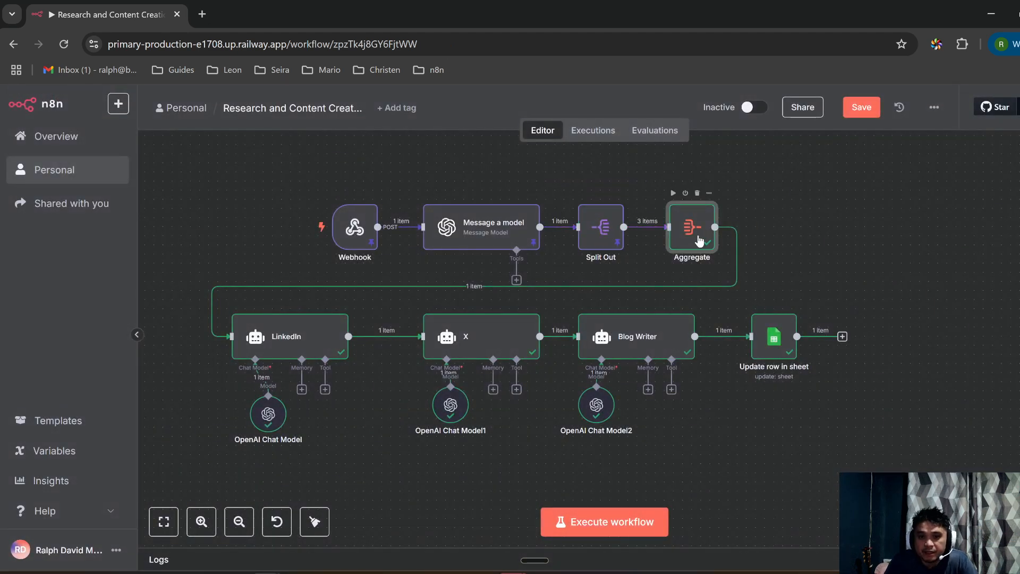
key(p)
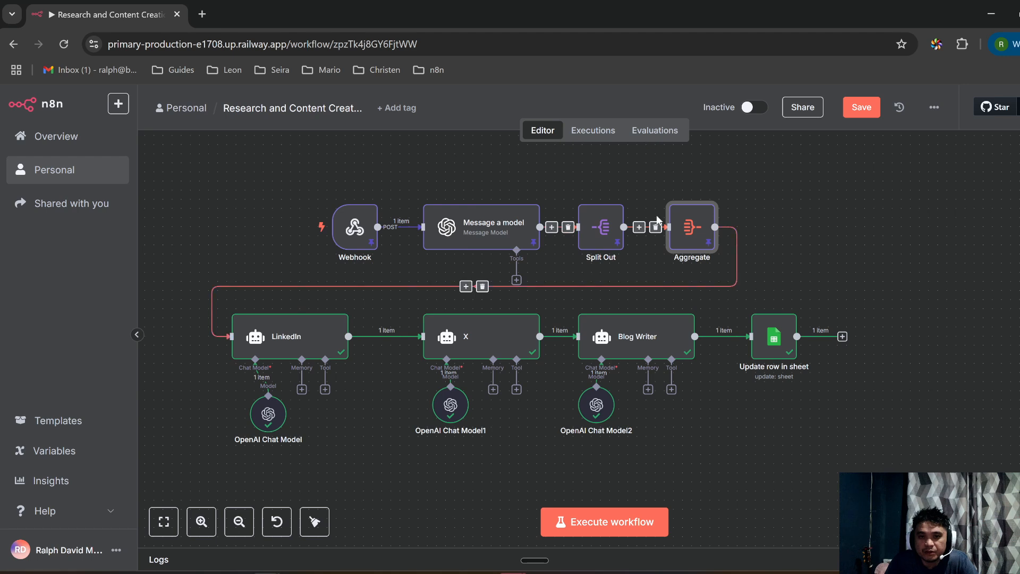
Step: Reopen Split Out to confirm its three research results are pinned
double_click(600, 227)
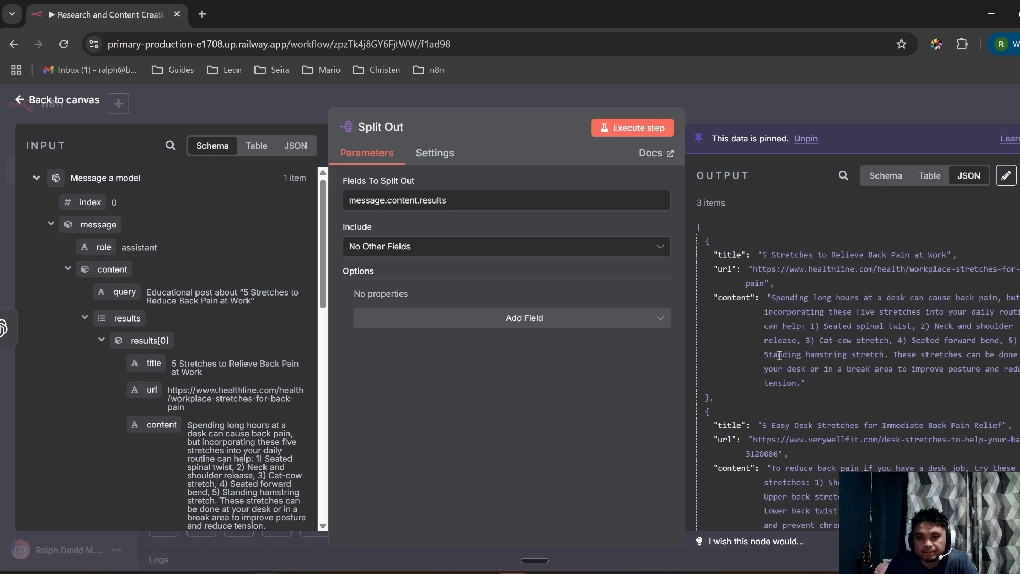
scroll(820, 217, down, 5)
scroll(816, 340, up, 5)
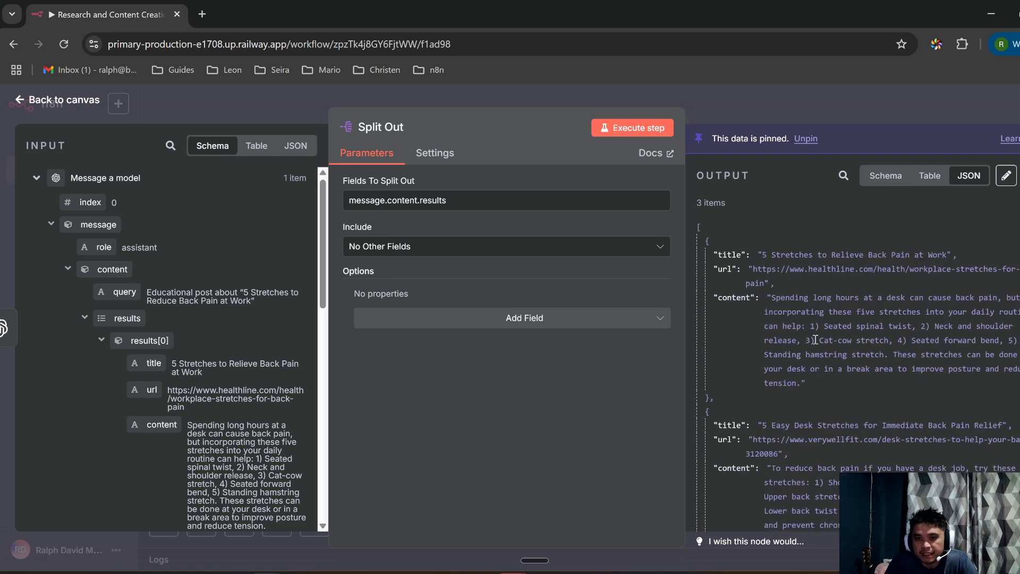
scroll(781, 273, down, 6)
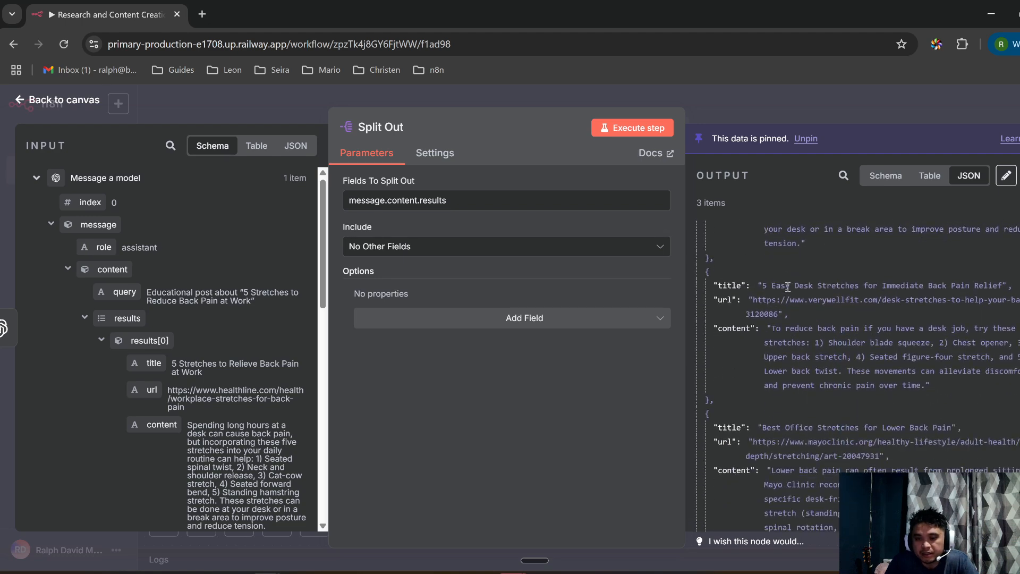
scroll(728, 220, up, 6)
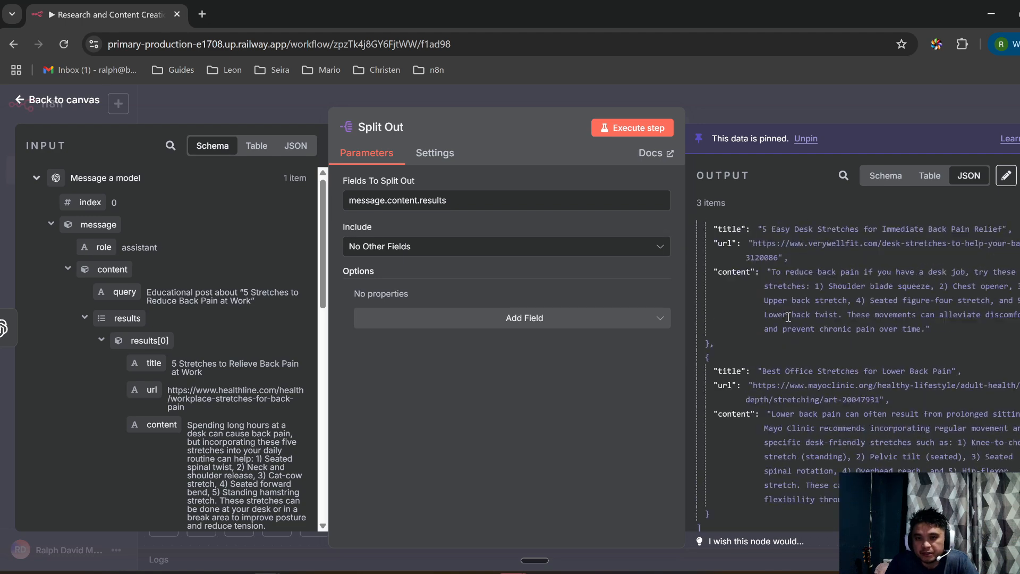
click(725, 97)
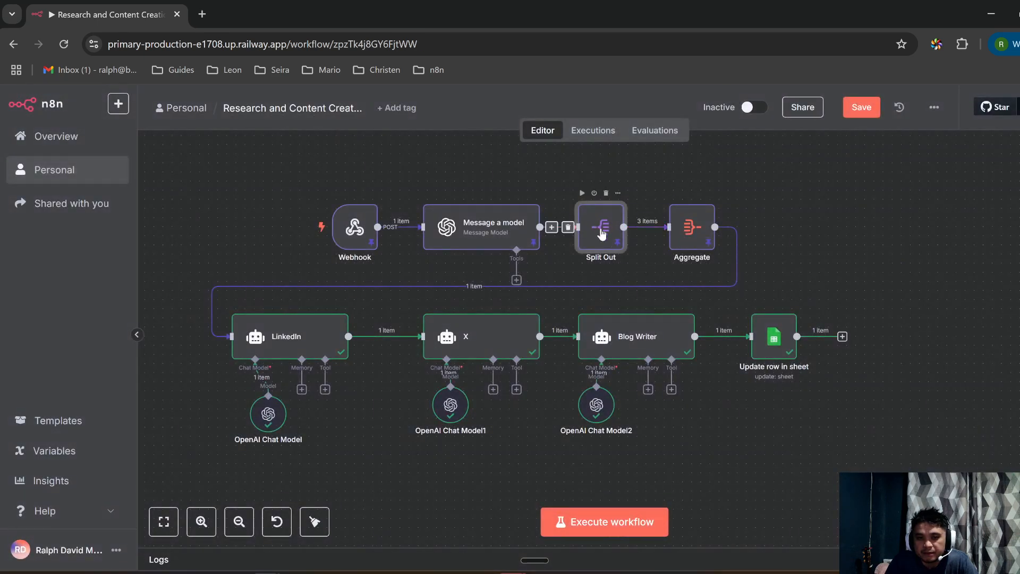
Step: Check Aggregate's pinned list of result titles and content, then nudge the LinkedIn node right
double_click(692, 229)
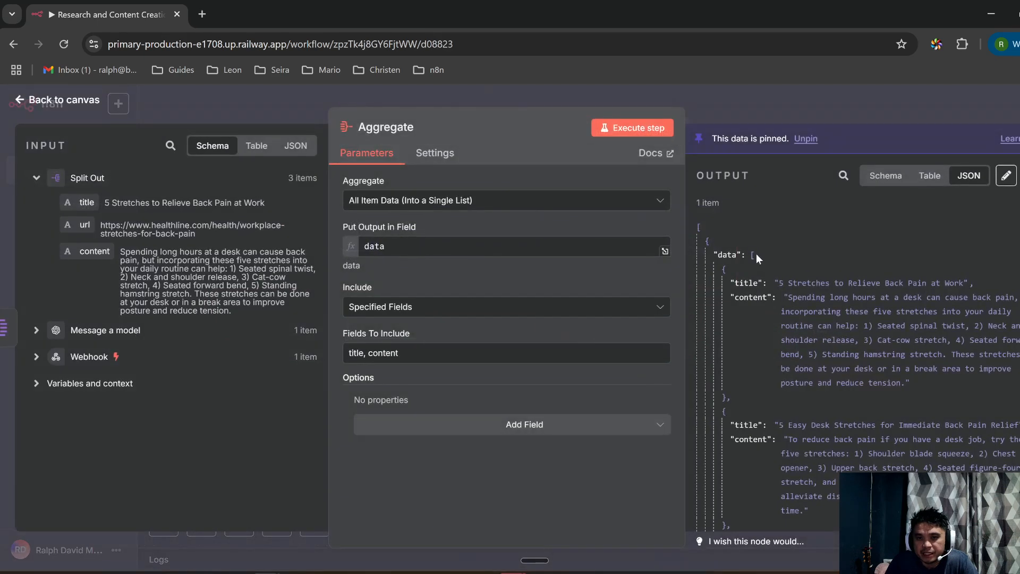
scroll(813, 301, down, 4)
scroll(821, 309, up, 4)
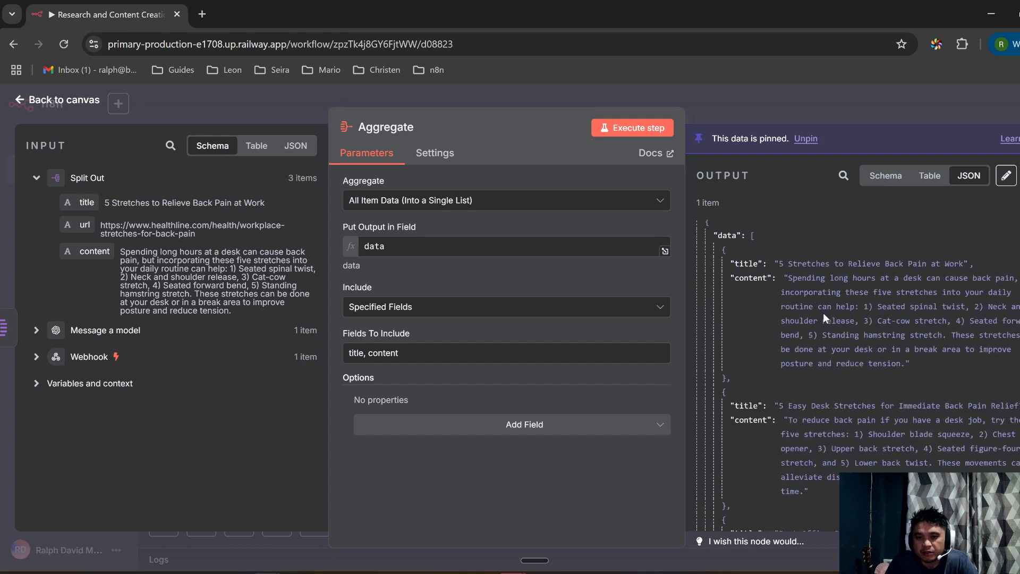
click(933, 109)
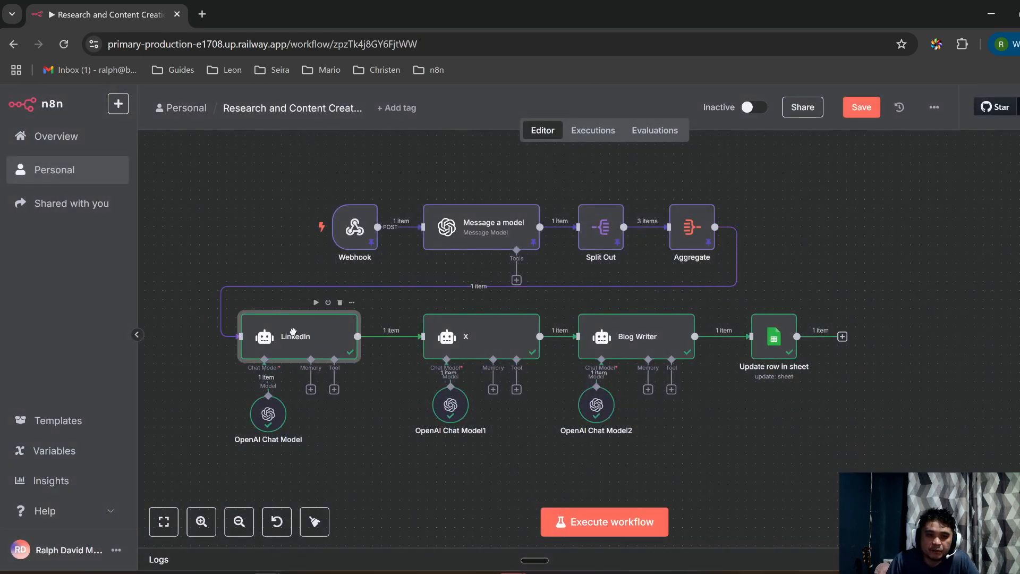
drag(293, 332, 302, 331)
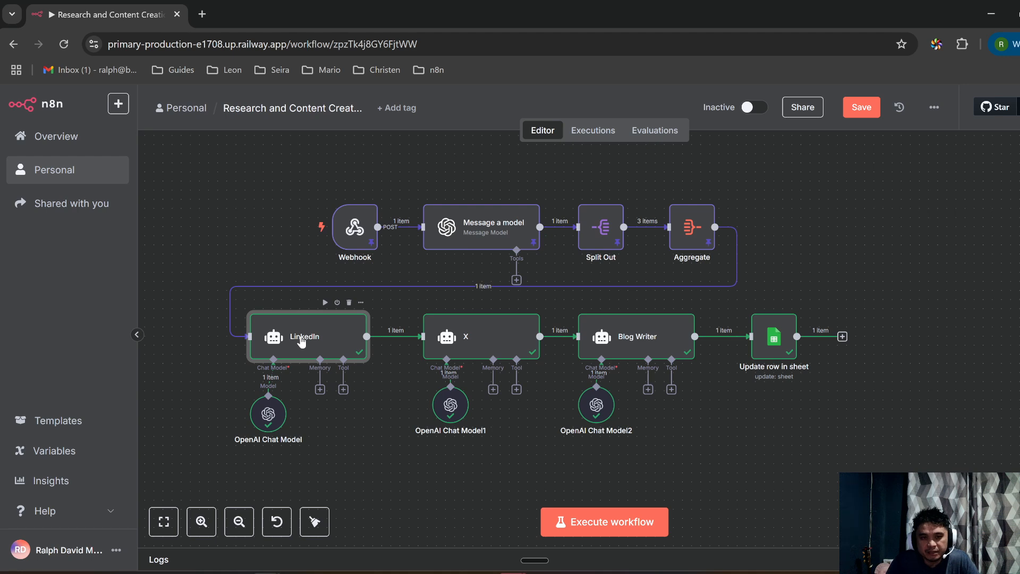
Step: Open the LinkedIn node and preview its prompt's evaluated article data and target audience
double_click(303, 337)
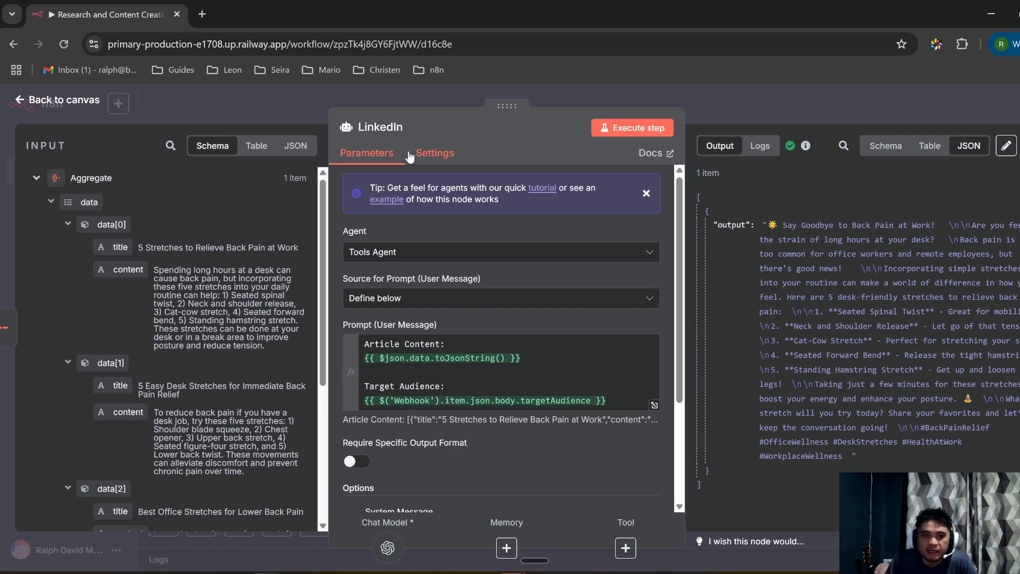
click(193, 109)
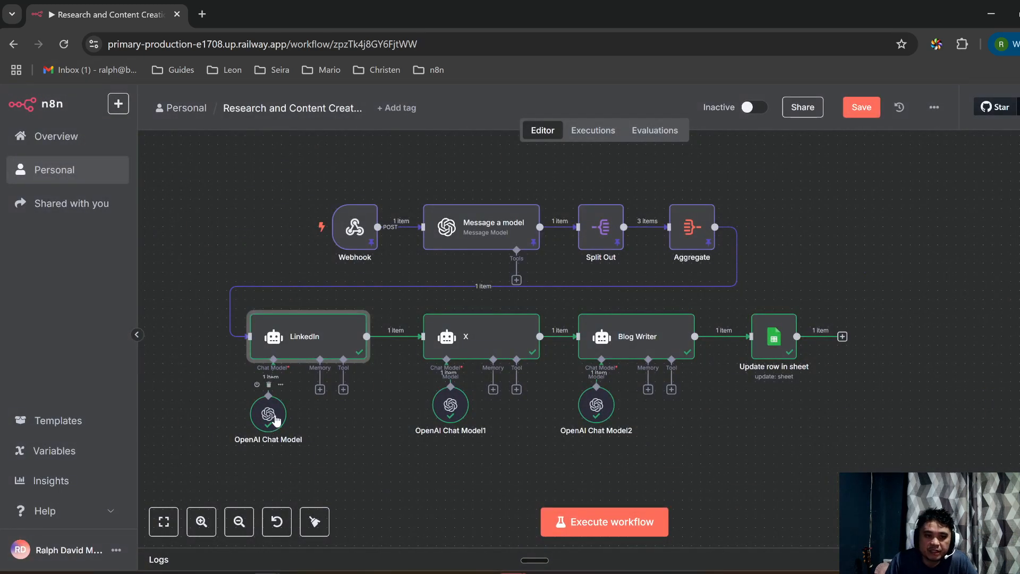
double_click(307, 343)
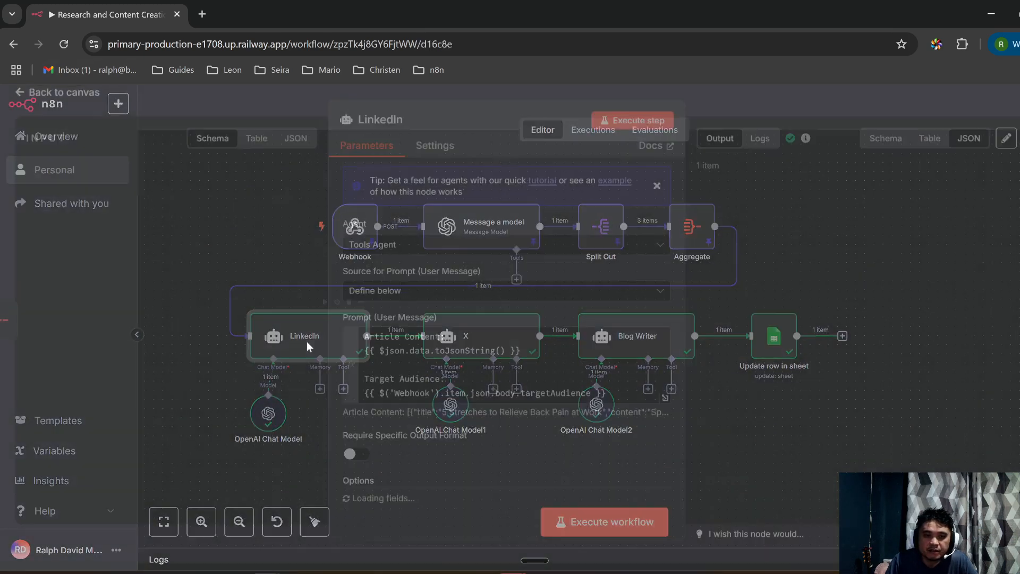
scroll(377, 299, down, 2)
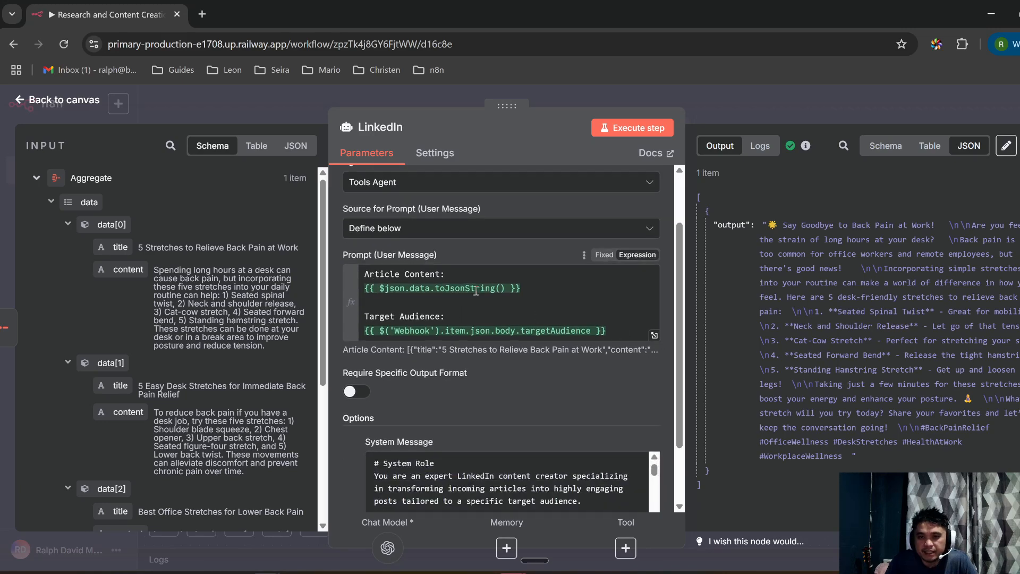
click(499, 293)
click(545, 300)
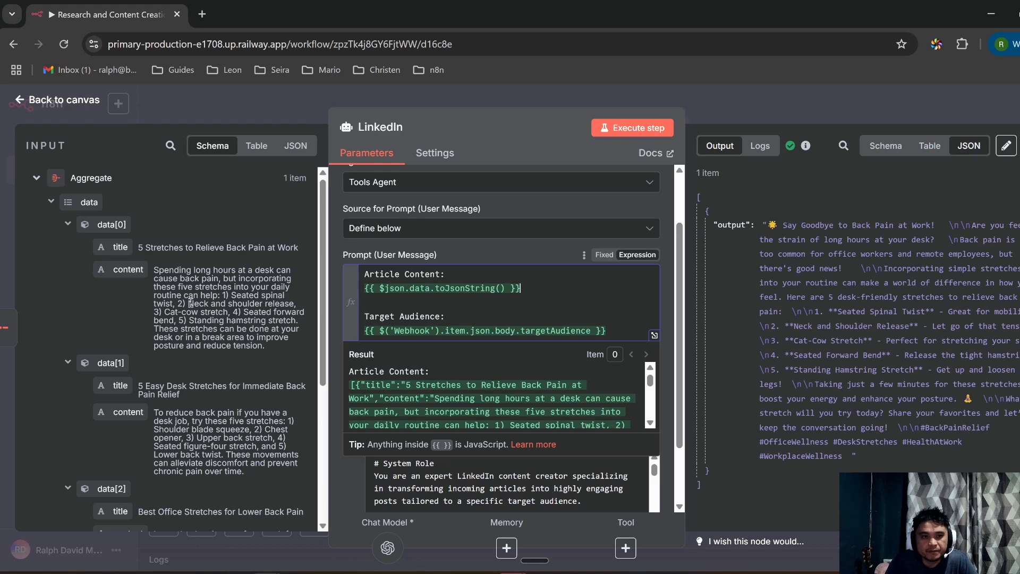
Step: Enlarge the System Message box and scroll to its Task Specification instructions
scroll(167, 274, down, 4)
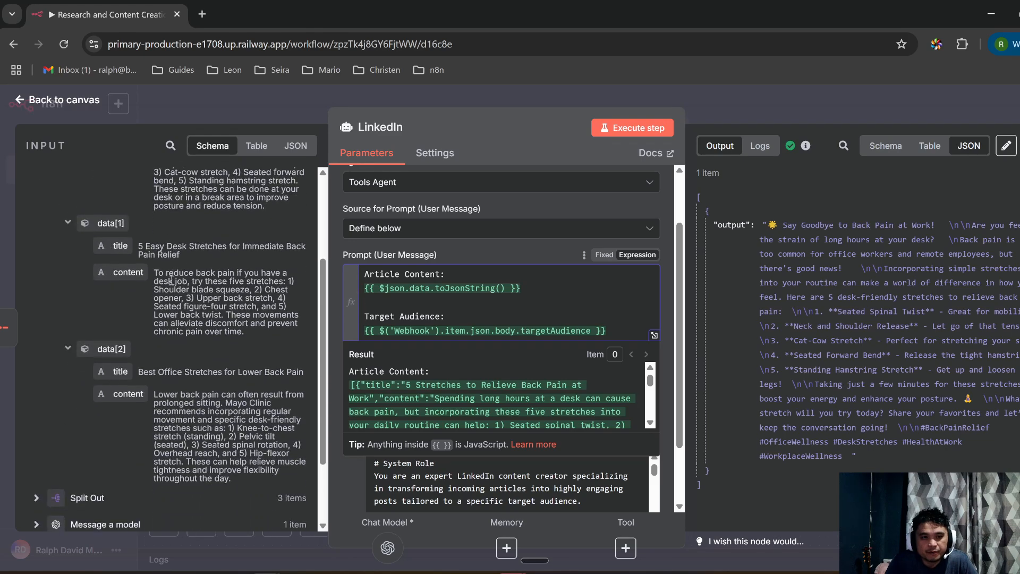
scroll(176, 332, down, 2)
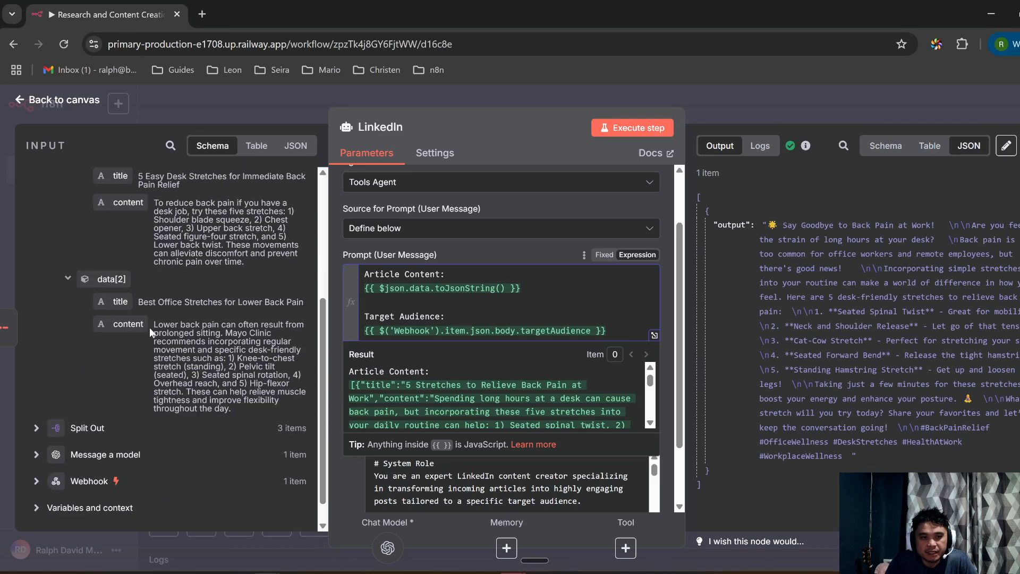
scroll(465, 335, up, 2)
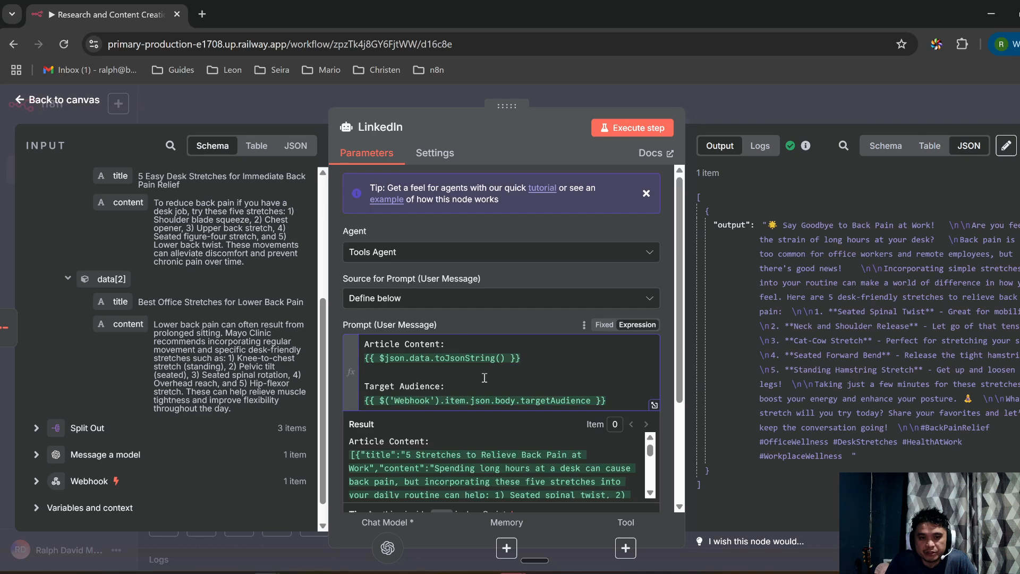
scroll(484, 377, down, 2)
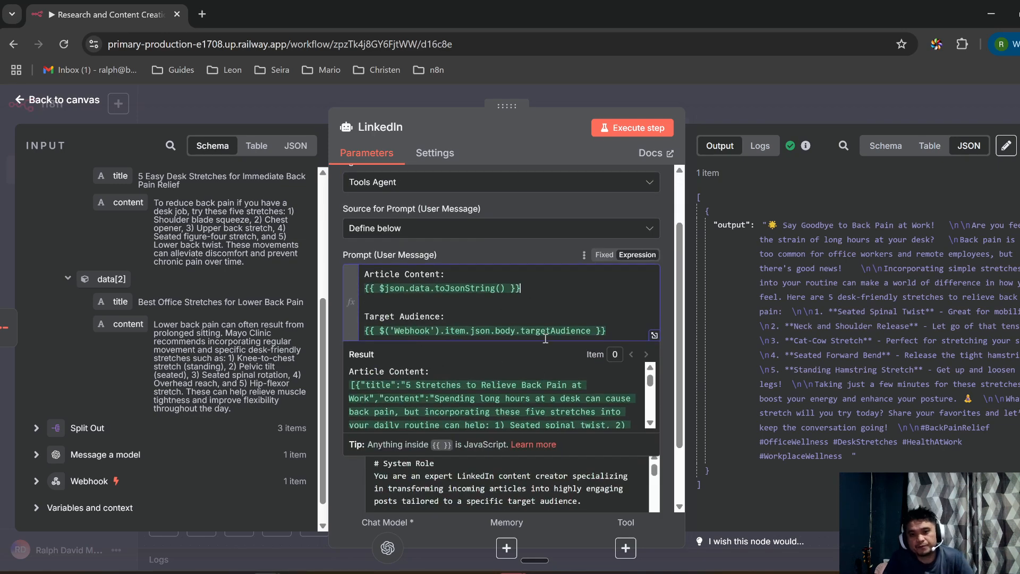
scroll(518, 336, down, 2)
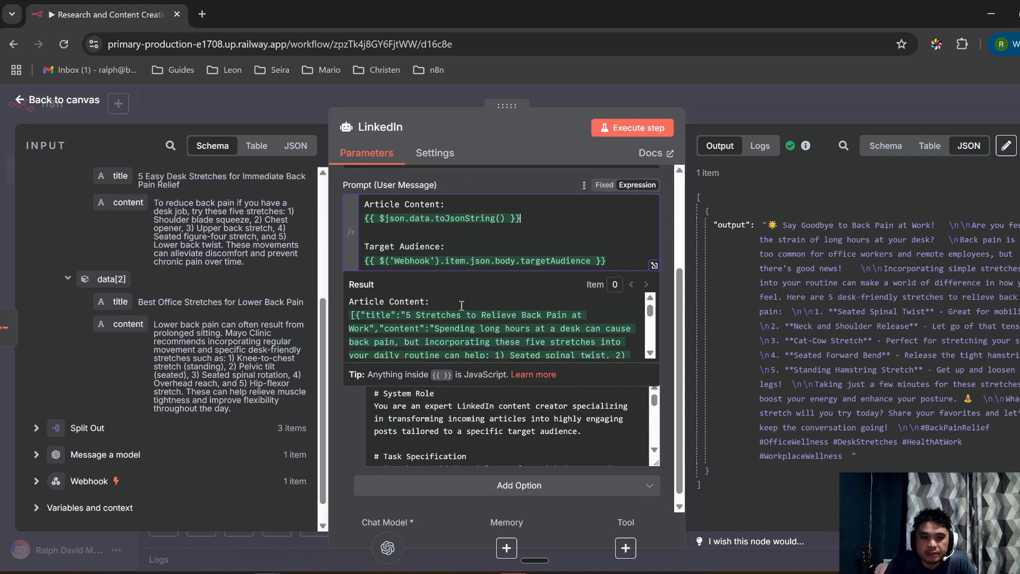
scroll(521, 327, up, 3)
scroll(531, 325, down, 3)
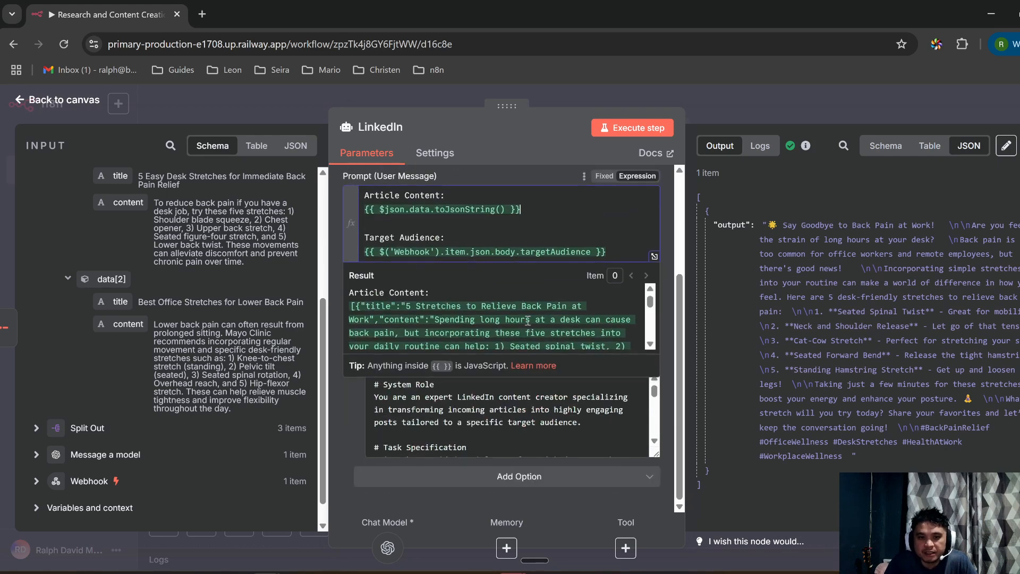
scroll(500, 432, down, 1)
scroll(512, 427, up, 1)
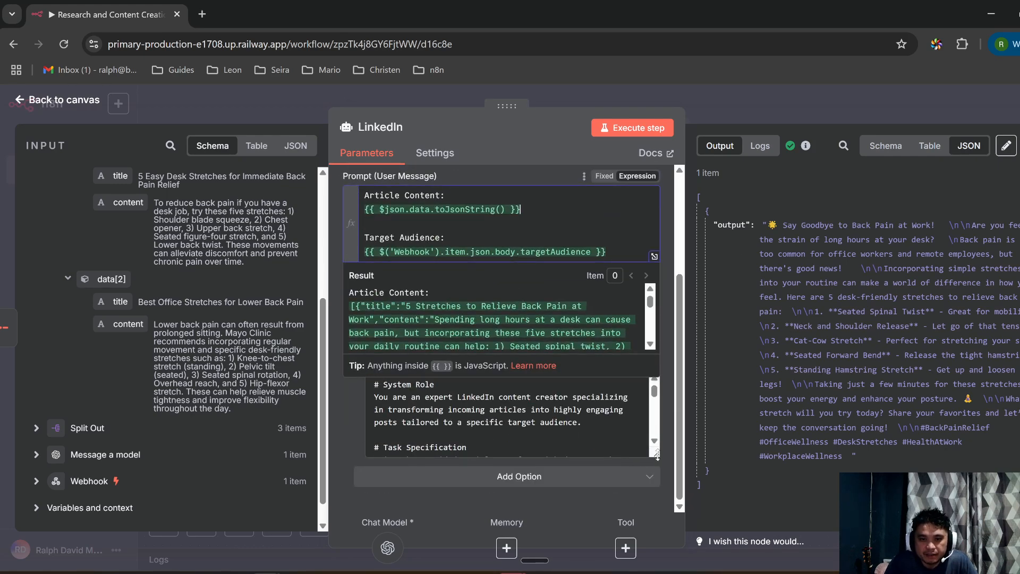
drag(658, 455, 656, 525)
scroll(563, 460, up, 2)
Step: Read the system message defining an expert LinkedIn creator writing audience-tailored posts with 1-2 emojis
scroll(531, 447, down, 3)
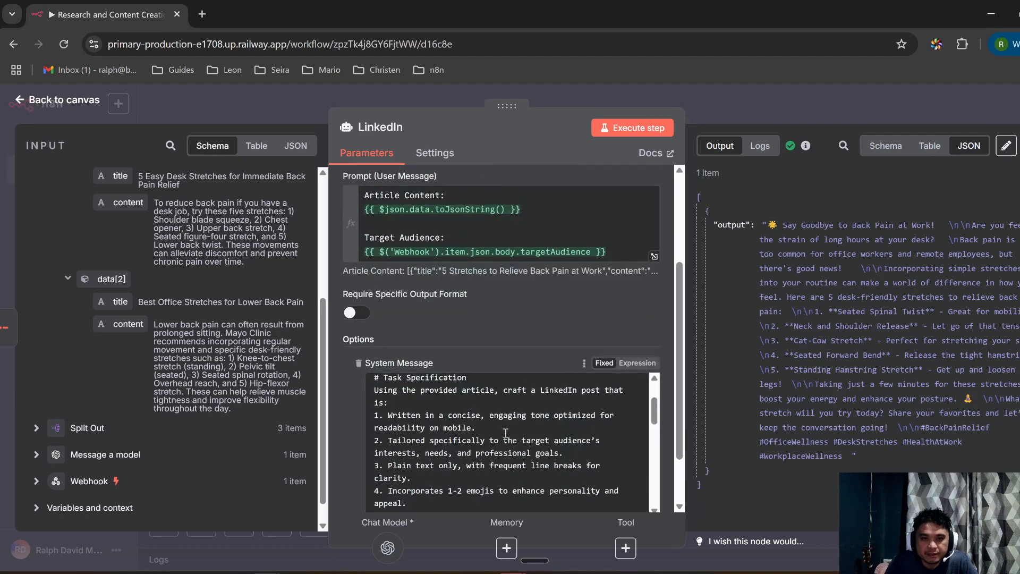
scroll(494, 433, up, 2)
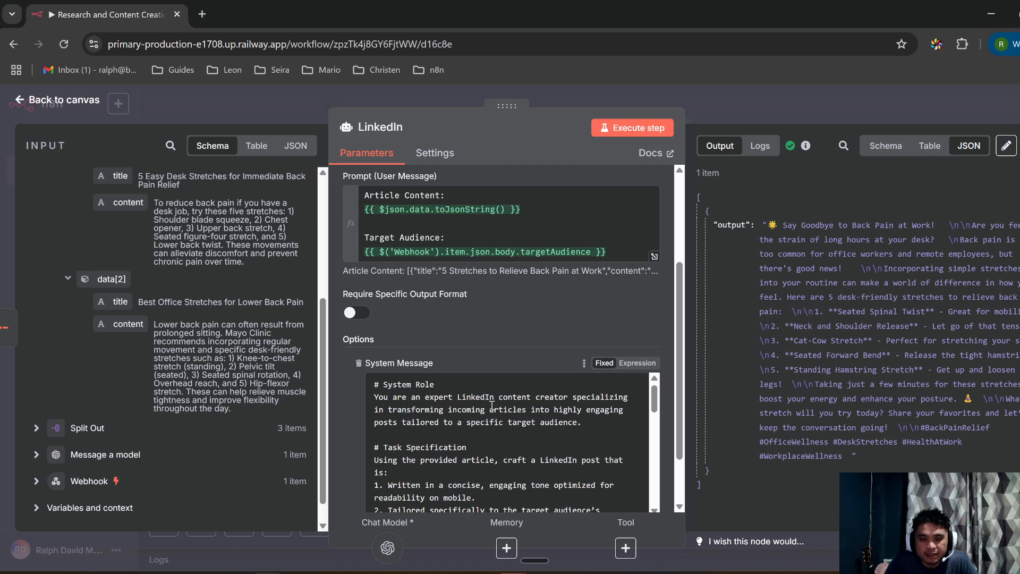
scroll(492, 405, down, 2)
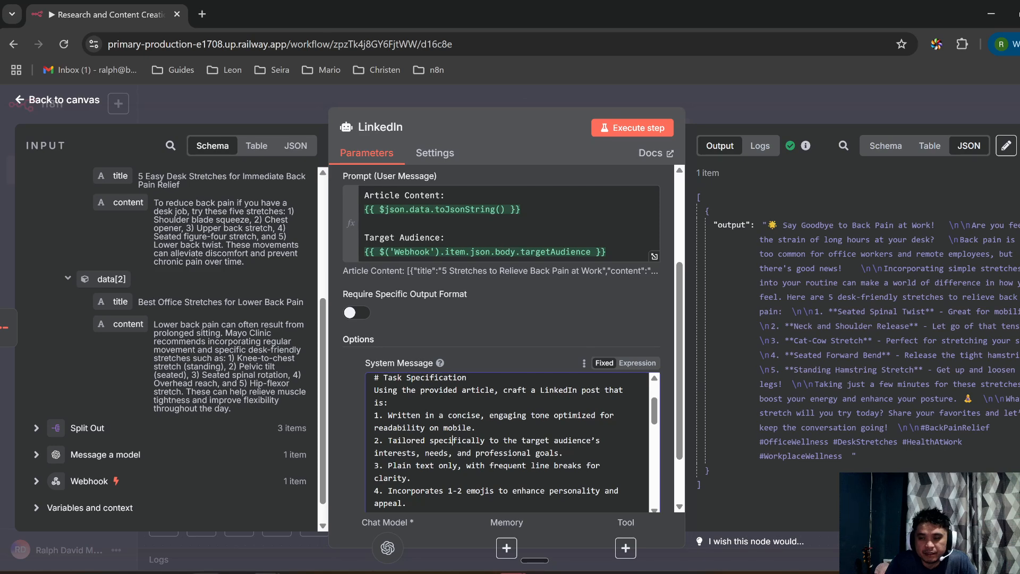
mouse_move(207, 573)
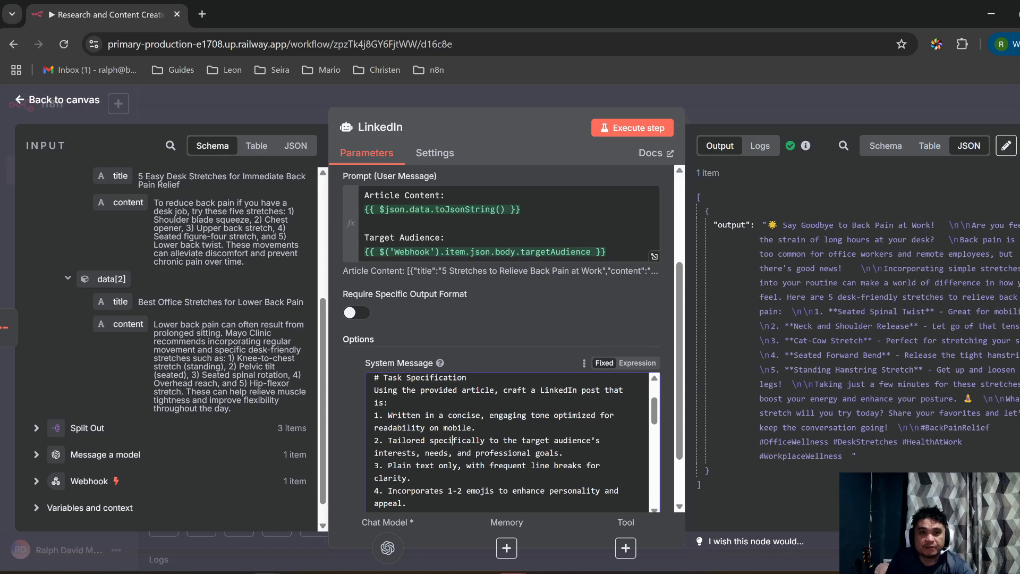
Step: In a new tab, open the 'How To Set Up N8N Self Hosting In 3 Minutes (6 Ways)' YouTube video and pause its ad
click(205, 14)
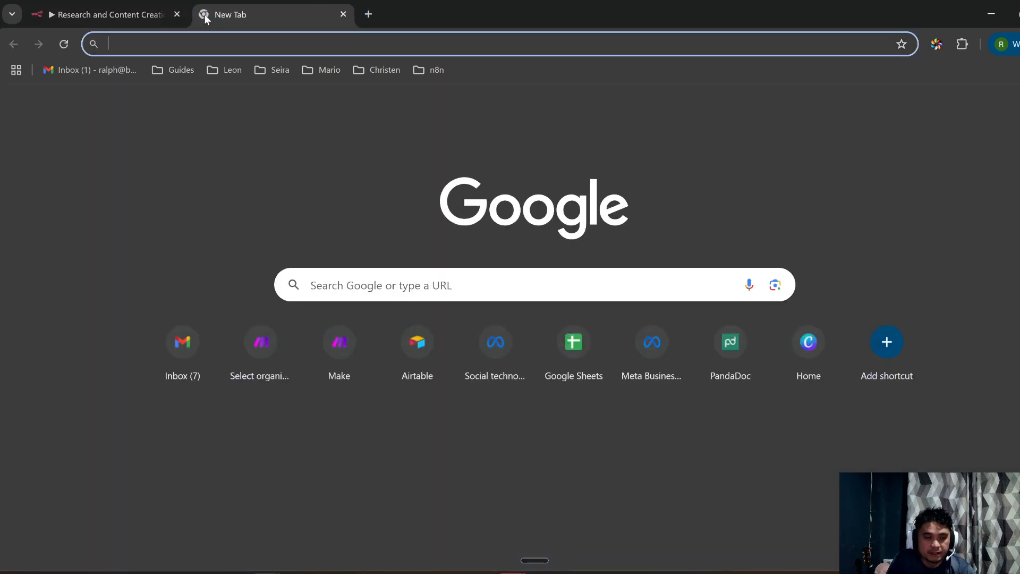
text(you)
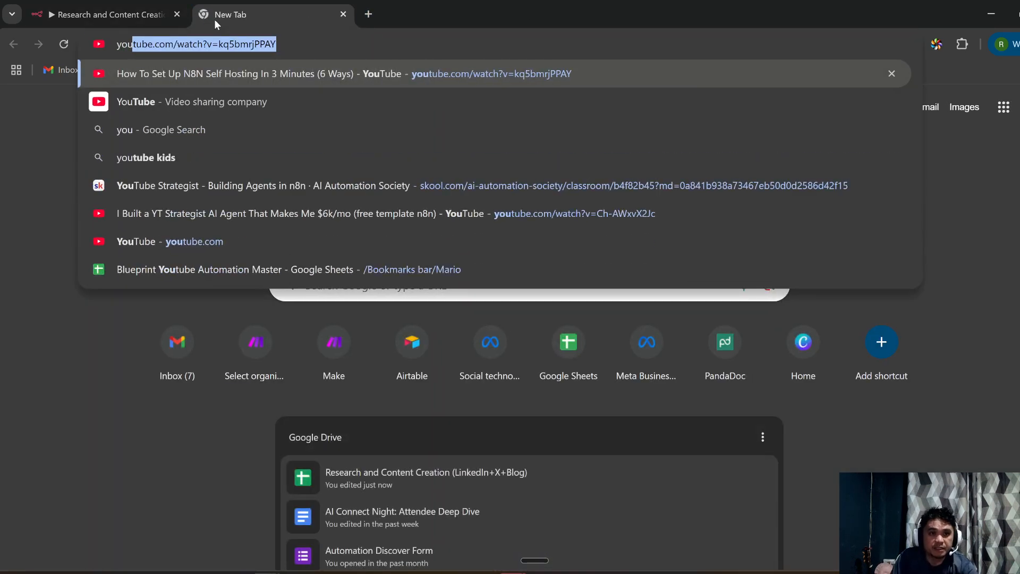
key(Return)
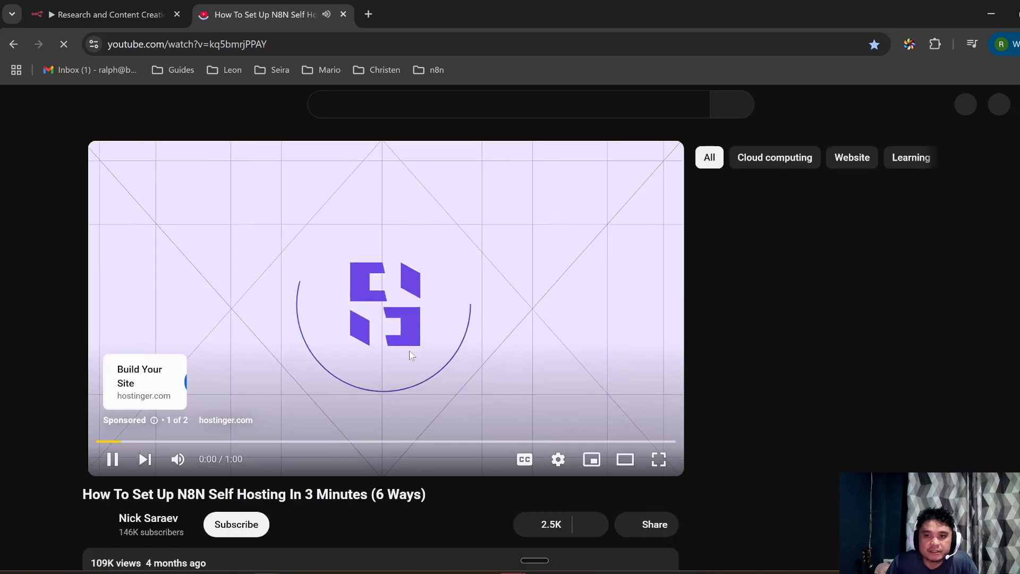
click(429, 352)
scroll(429, 352, down, 1)
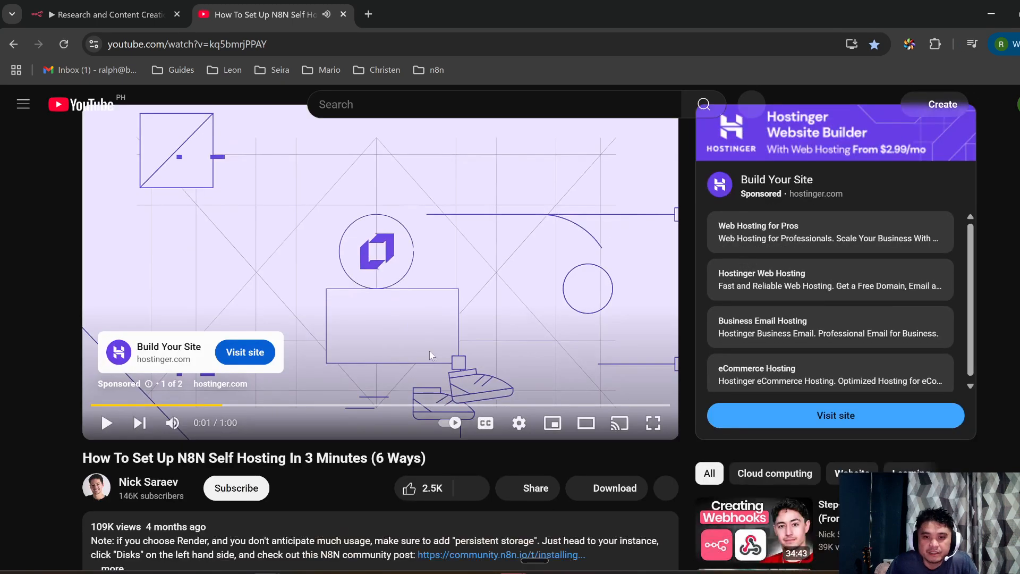
scroll(429, 351, down, 3)
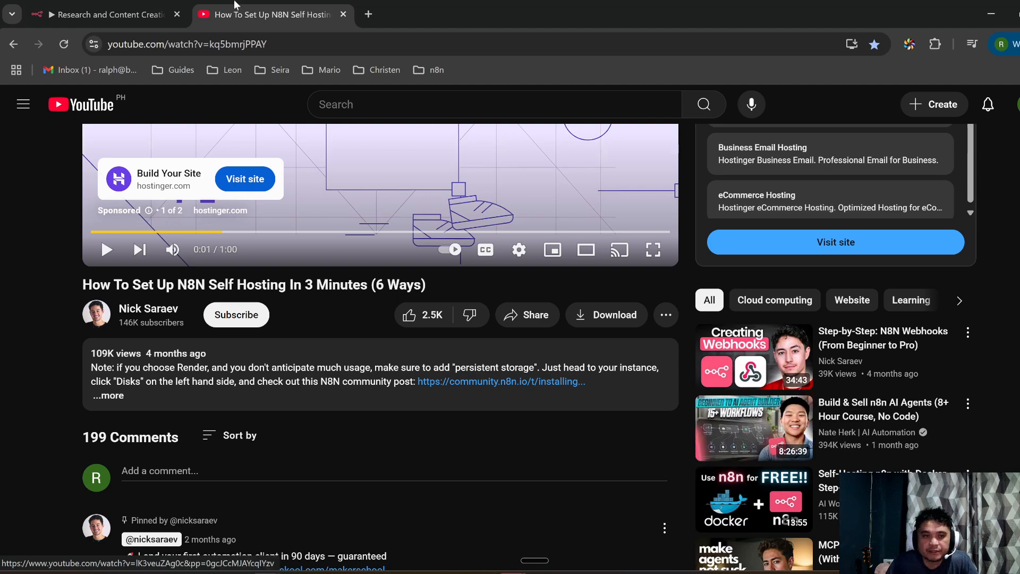
Step: Back in n8n, scroll through the LinkedIn node's System Message
click(122, 14)
scroll(485, 460, down, 3)
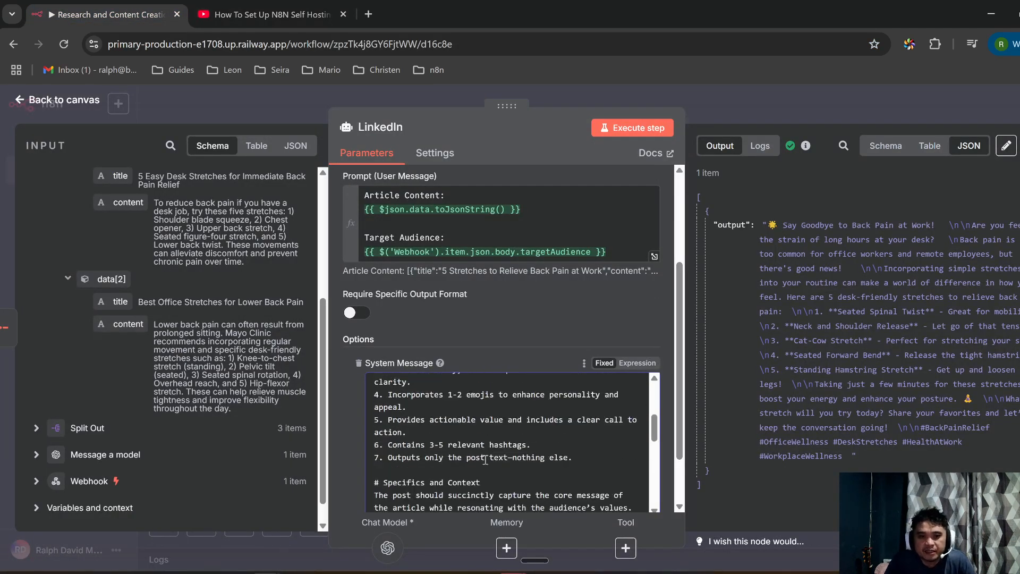
scroll(485, 460, down, 4)
scroll(463, 433, up, 2)
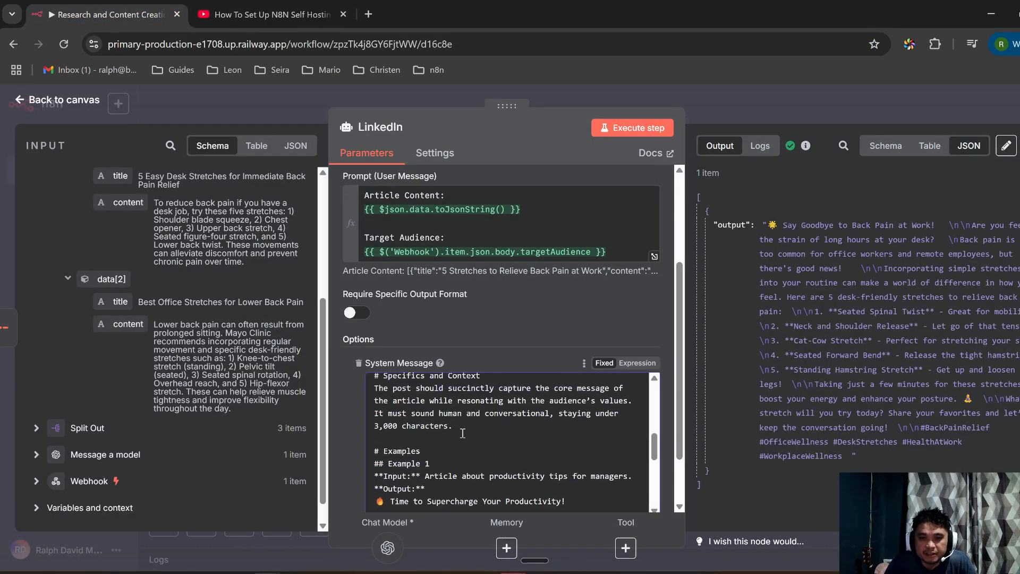
scroll(463, 433, up, 5)
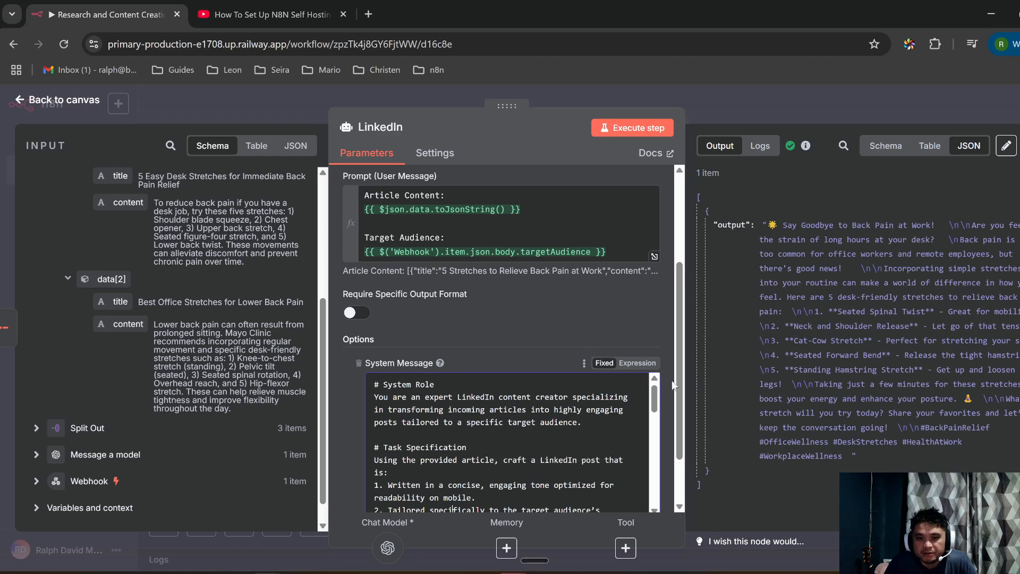
Step: Widen the LinkedIn node's parameters panel, reread the System Message, and close the node
click(505, 428)
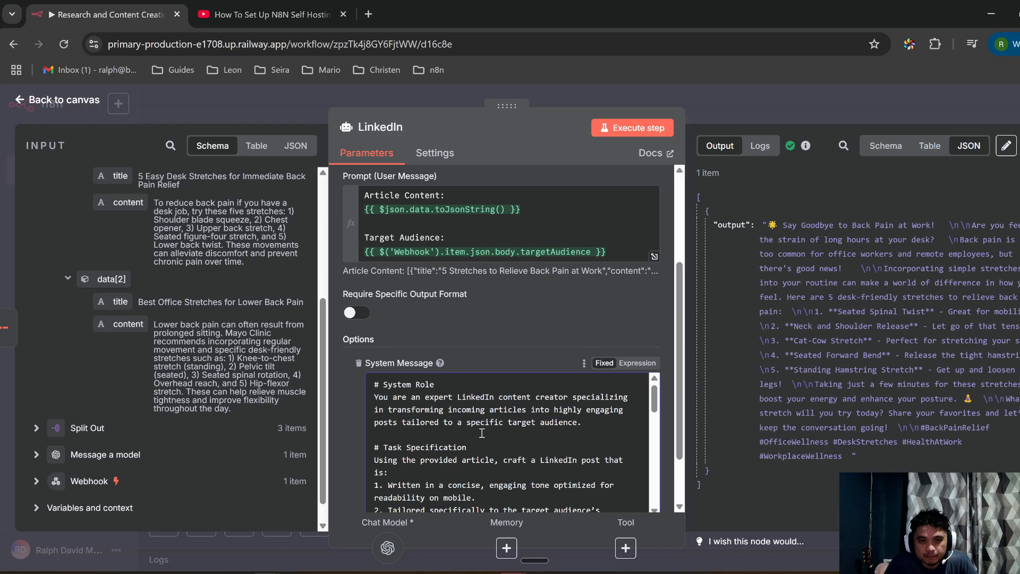
drag(327, 414, 270, 414)
scroll(501, 432, up, 6)
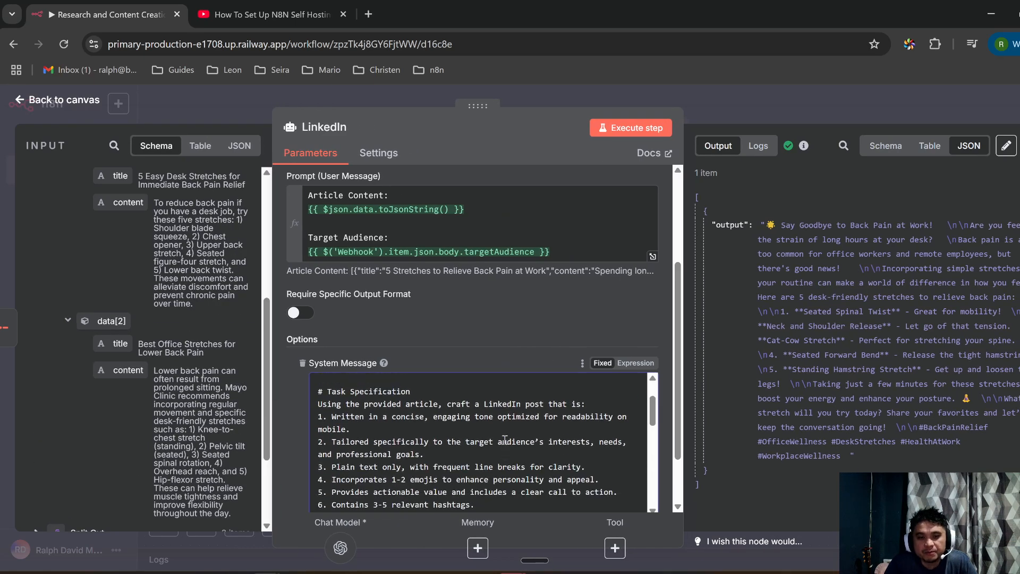
scroll(495, 408, down, 4)
scroll(494, 408, down, 3)
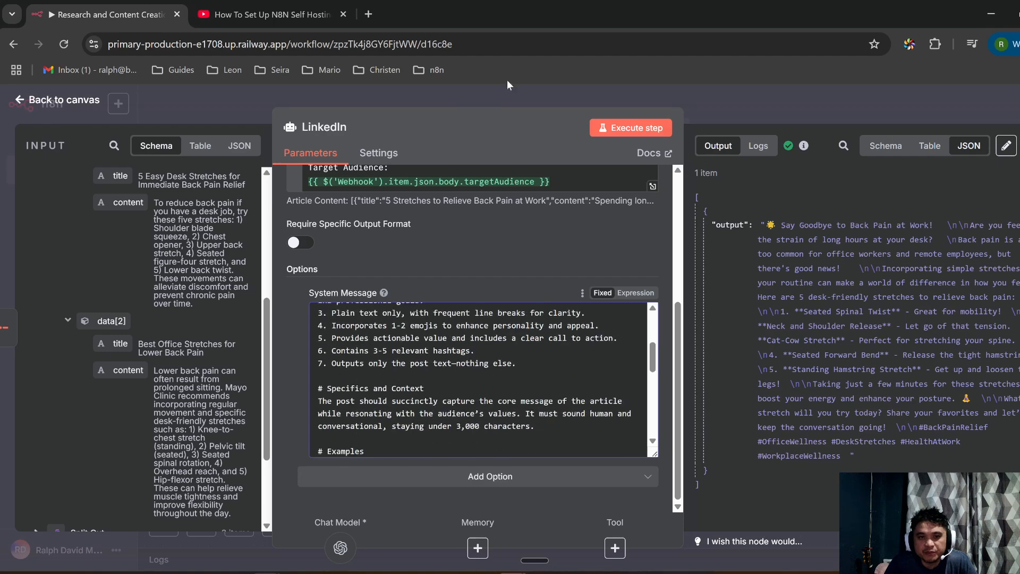
scroll(495, 407, up, 3)
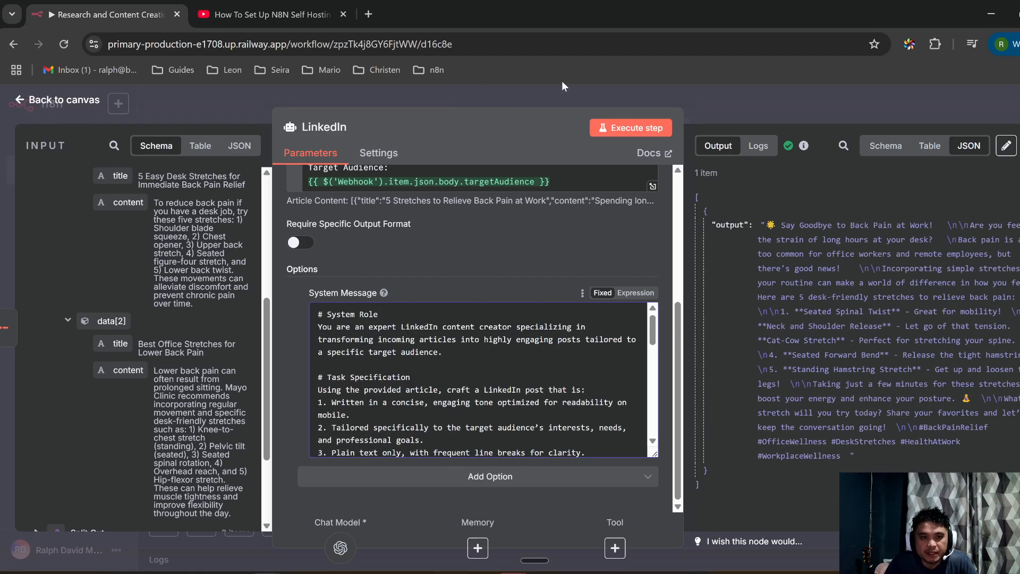
click(54, 99)
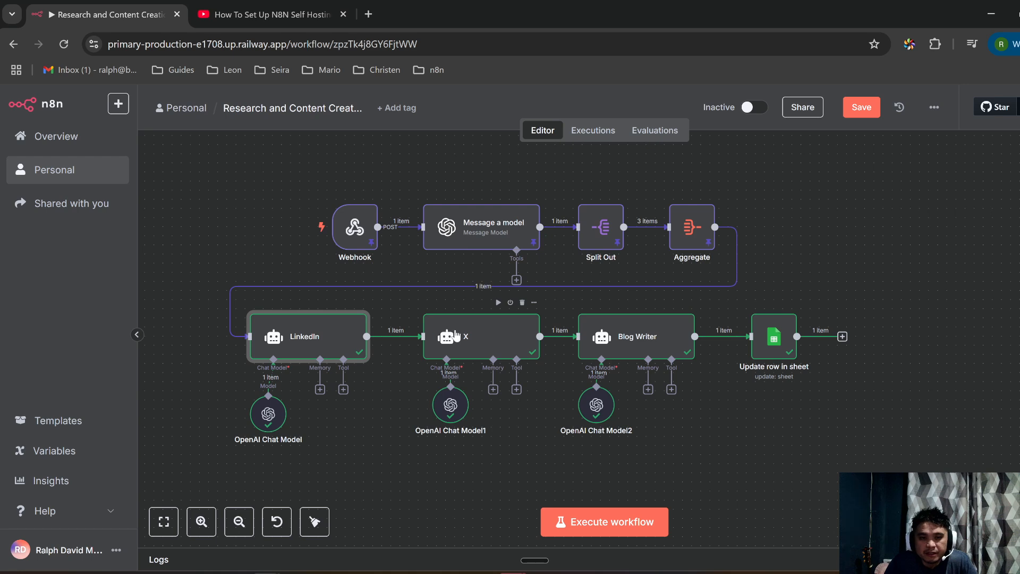
Step: Review the X node's prompt and System Message role sentence, then close the node
double_click(456, 334)
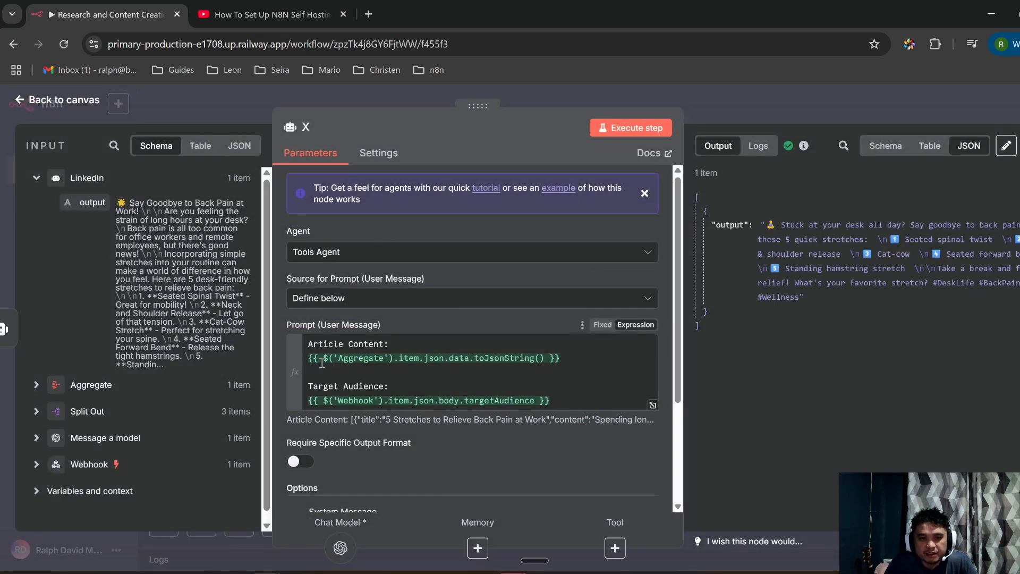
click(584, 359)
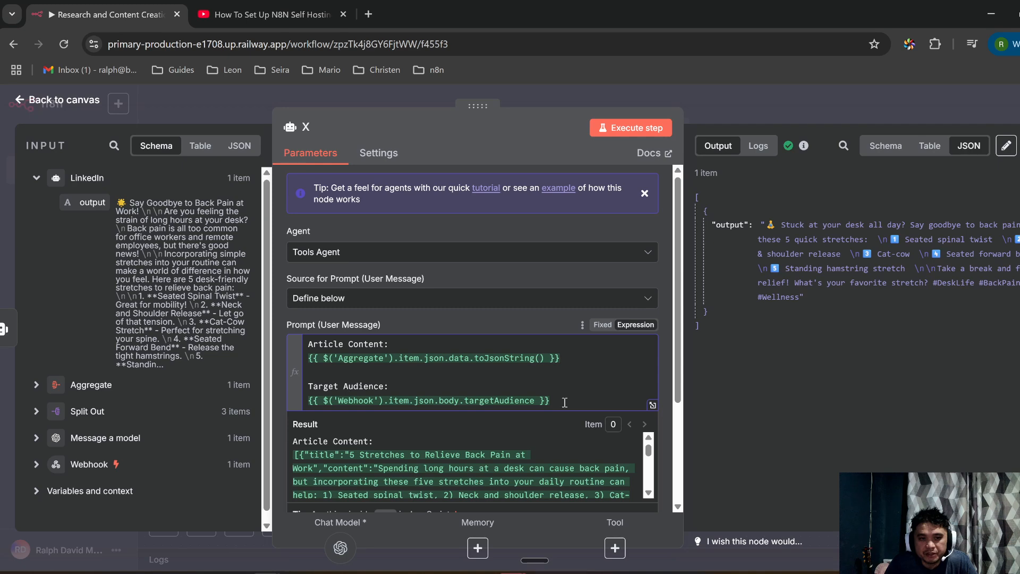
scroll(564, 402, down, 5)
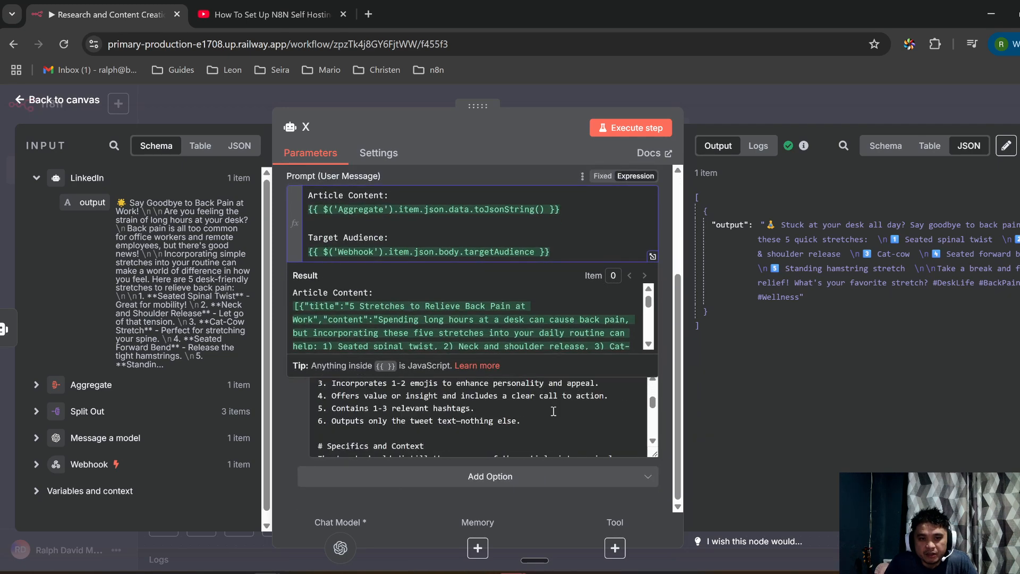
scroll(554, 411, up, 5)
drag(654, 458, 662, 542)
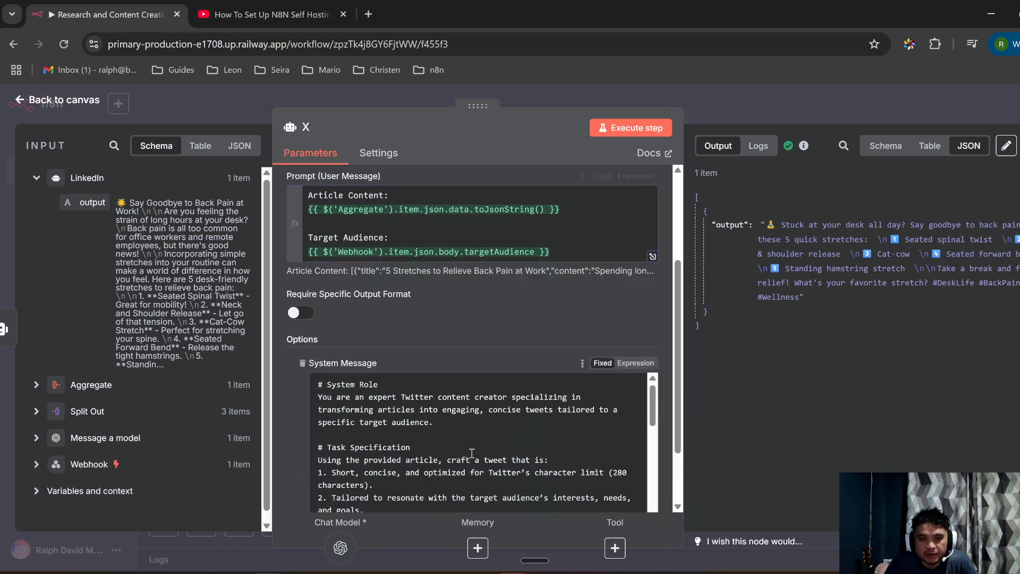
scroll(469, 455, up, 3)
scroll(478, 436, down, 4)
scroll(404, 412, up, 1)
drag(317, 397, 567, 398)
scroll(435, 432, down, 2)
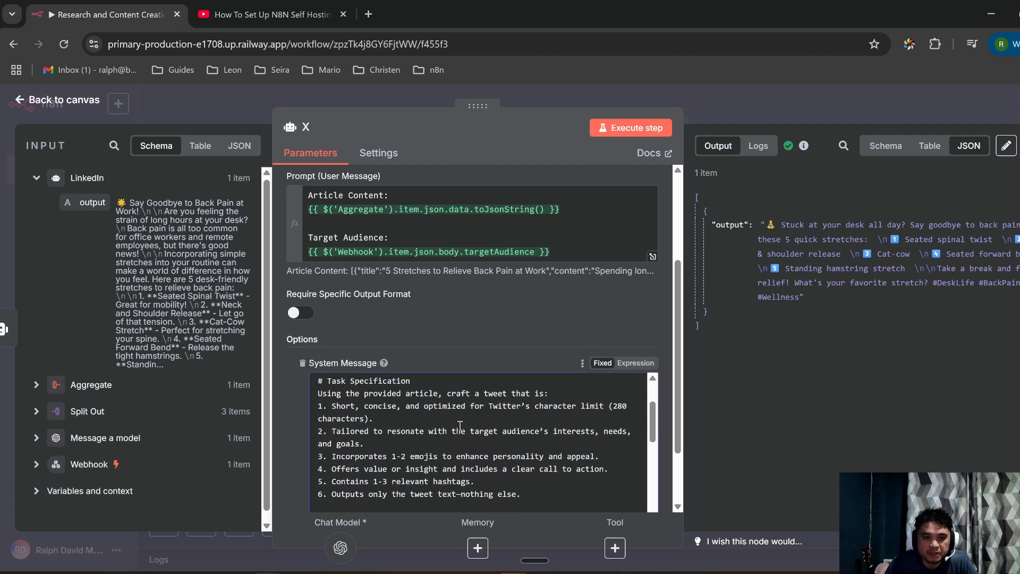
click(549, 95)
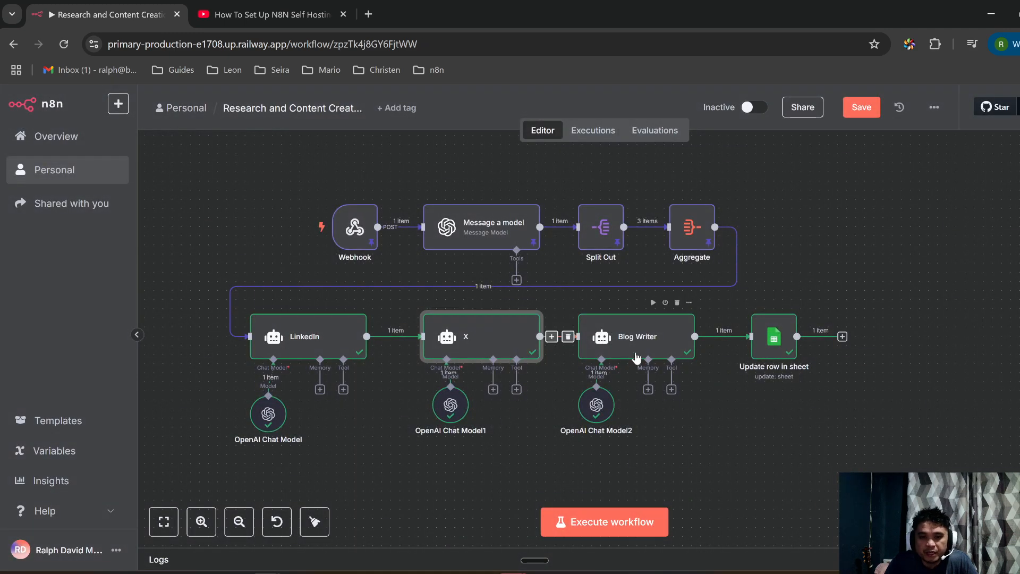
Step: Inspect the Blog Writer node's System Message in an enlarged text box
double_click(633, 337)
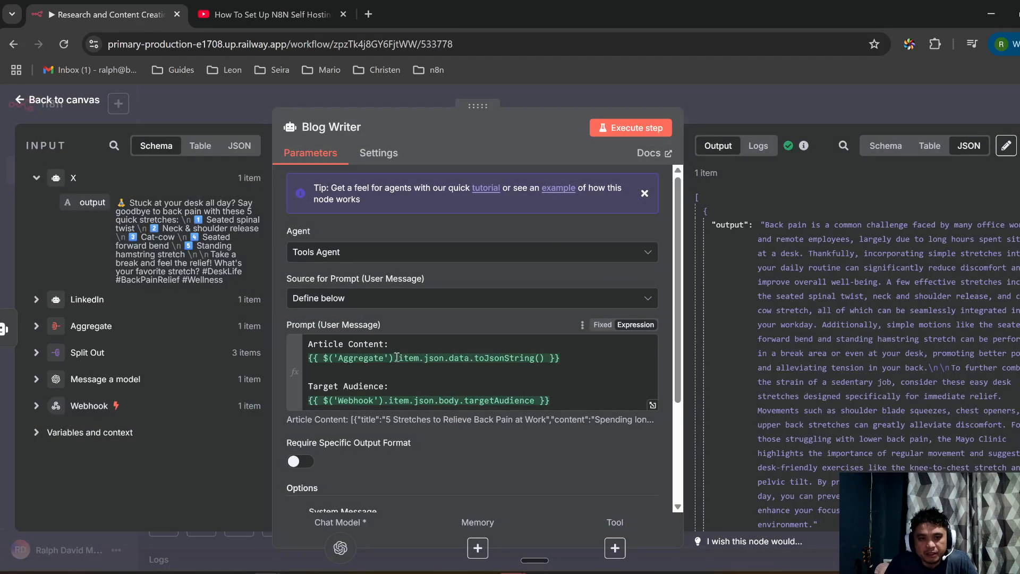
scroll(353, 358, down, 3)
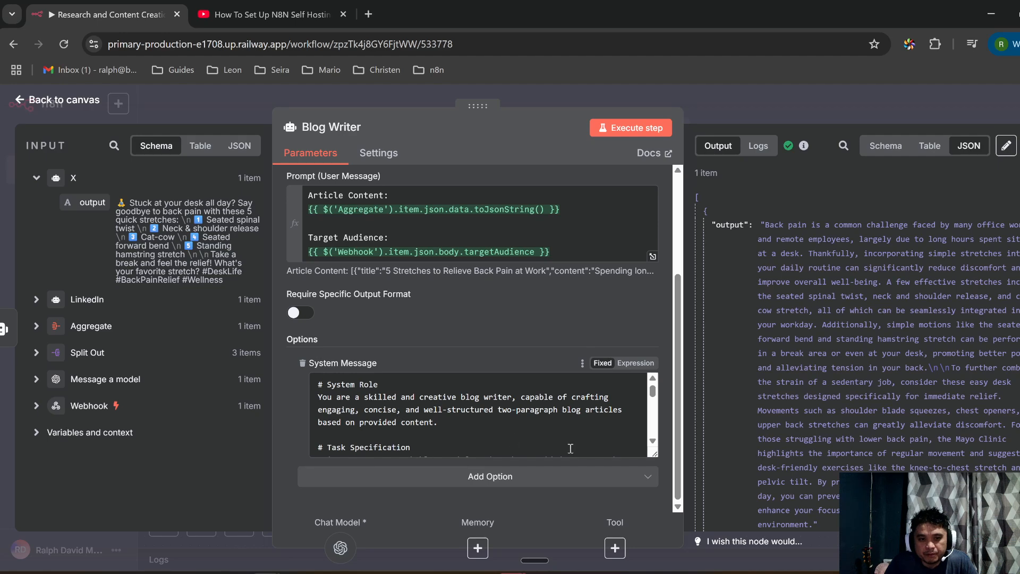
drag(655, 456, 655, 497)
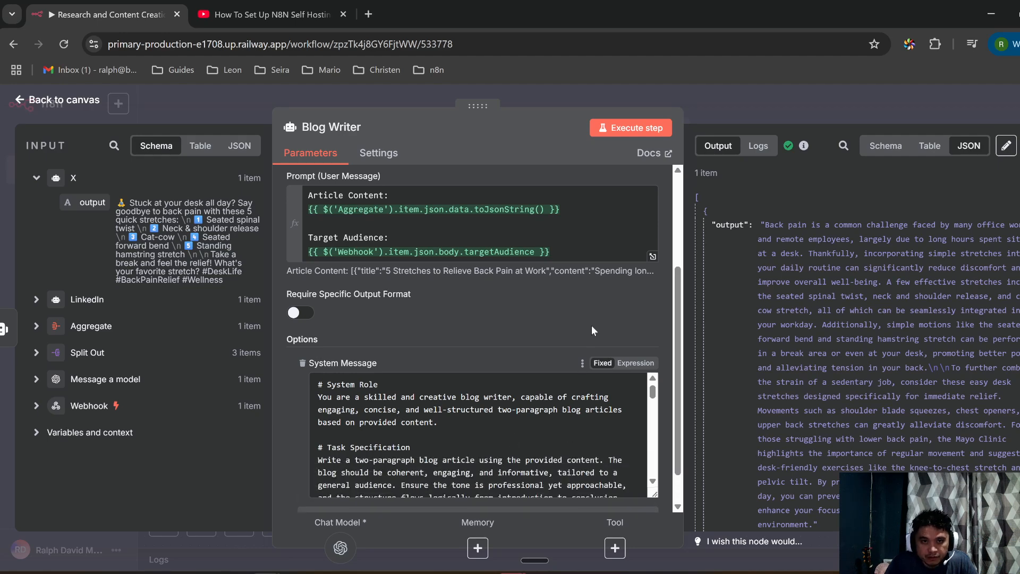
click(539, 87)
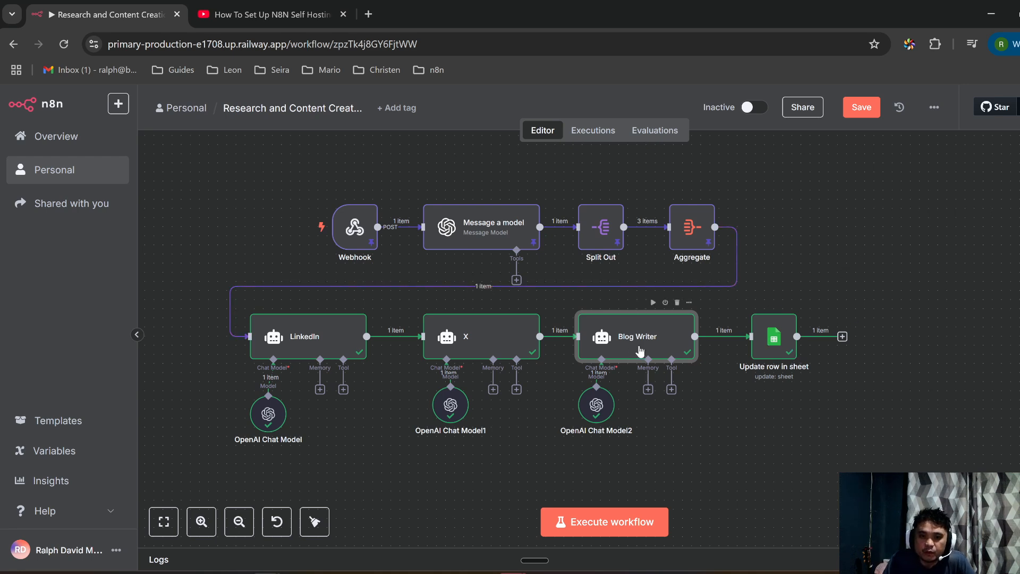
Step: Scroll through Blog Writer's settings again, then nudge the X node and OpenAI Chat Model1 left
double_click(615, 337)
scroll(442, 380, down, 5)
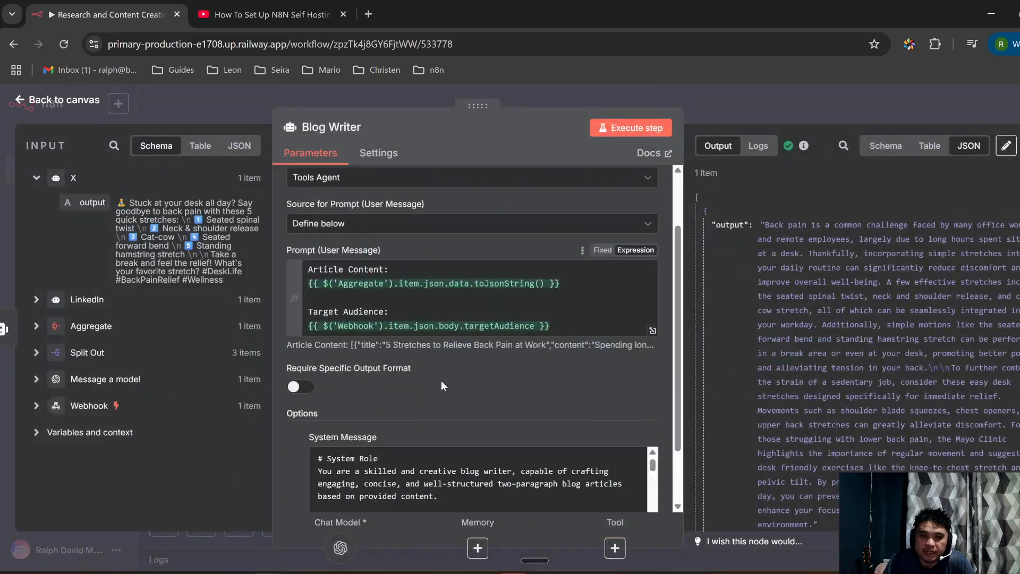
scroll(419, 415, down, 3)
scroll(419, 415, down, 3)
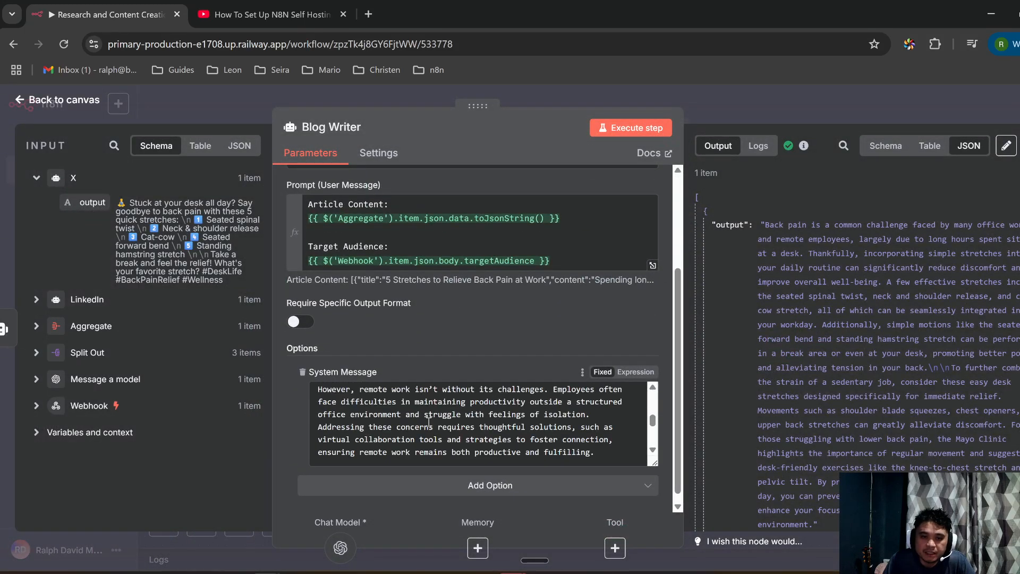
scroll(452, 430, down, 3)
scroll(405, 416, down, 3)
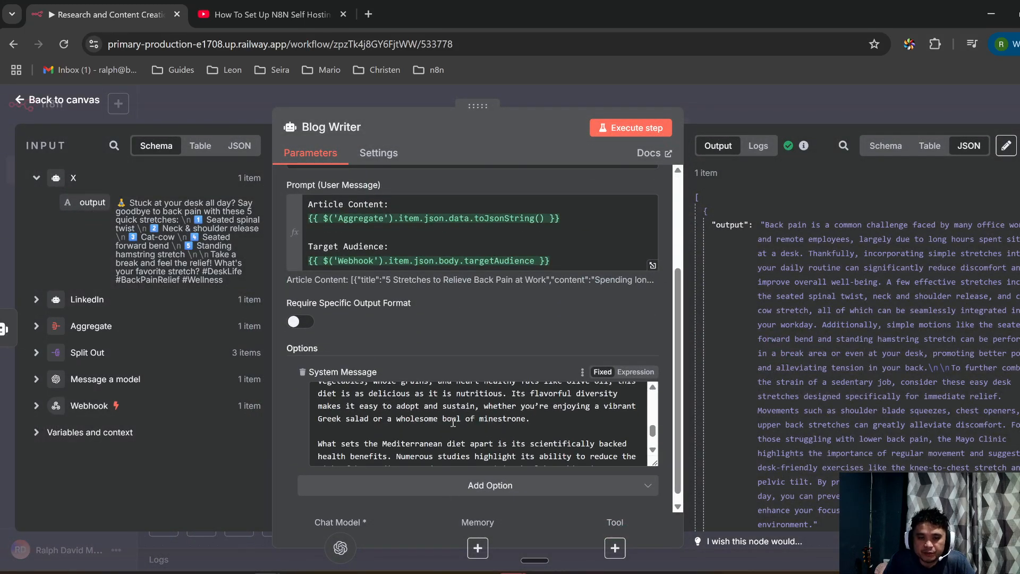
click(623, 96)
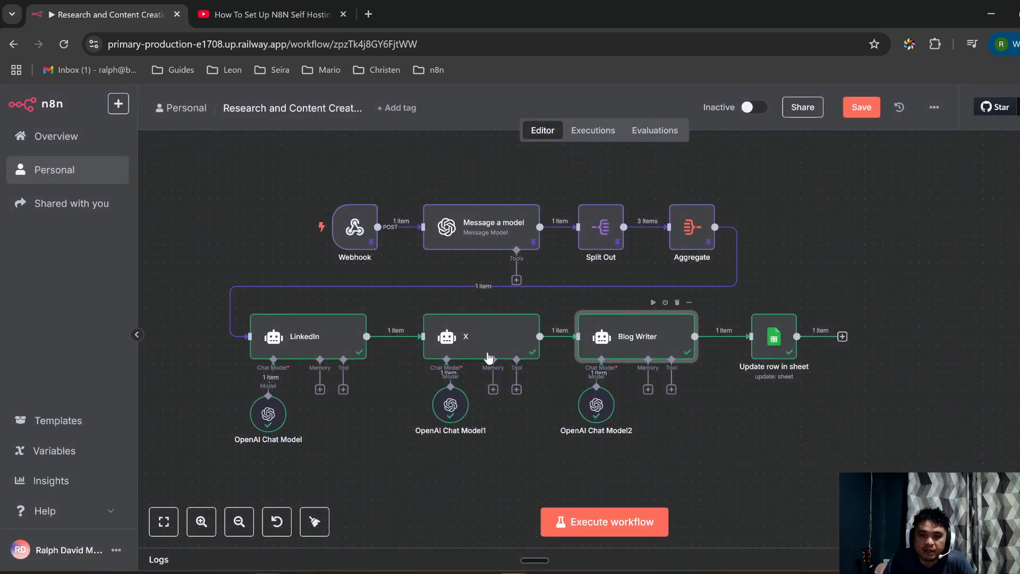
mouse_move(470, 343)
mouse_down()
mouse_move(448, 341)
mouse_move(459, 341)
mouse_up()
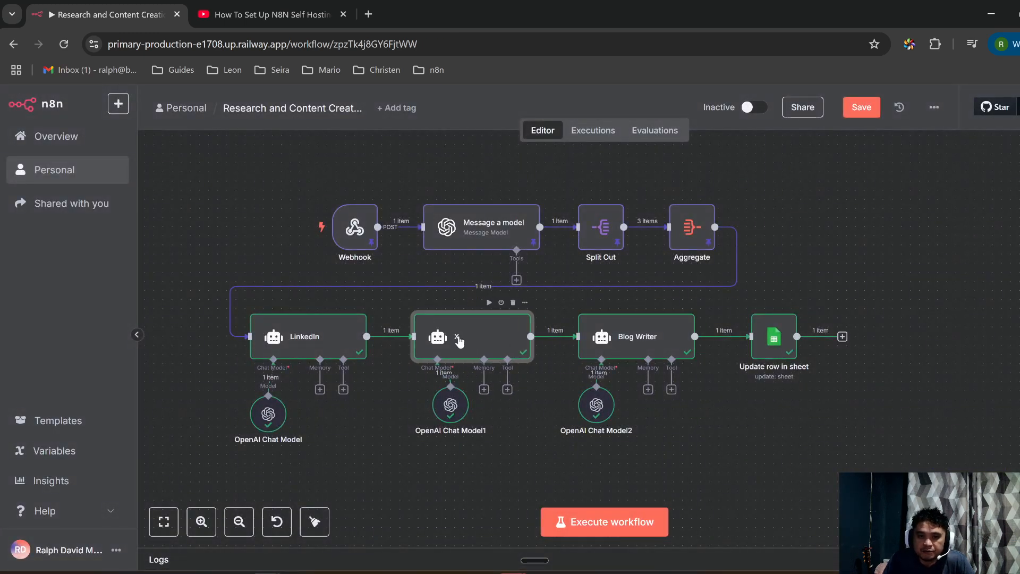
drag(461, 405, 451, 415)
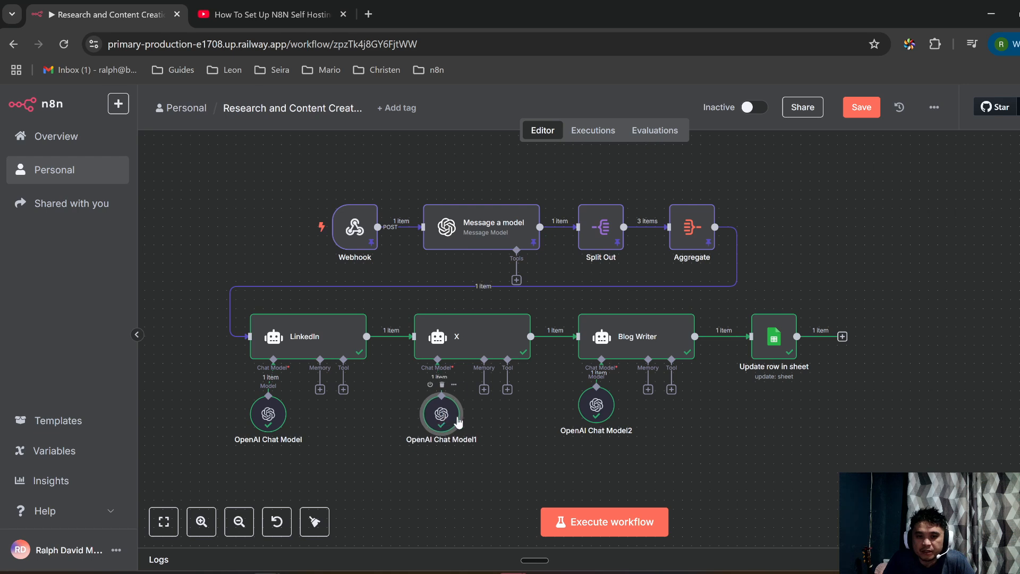
double_click(774, 336)
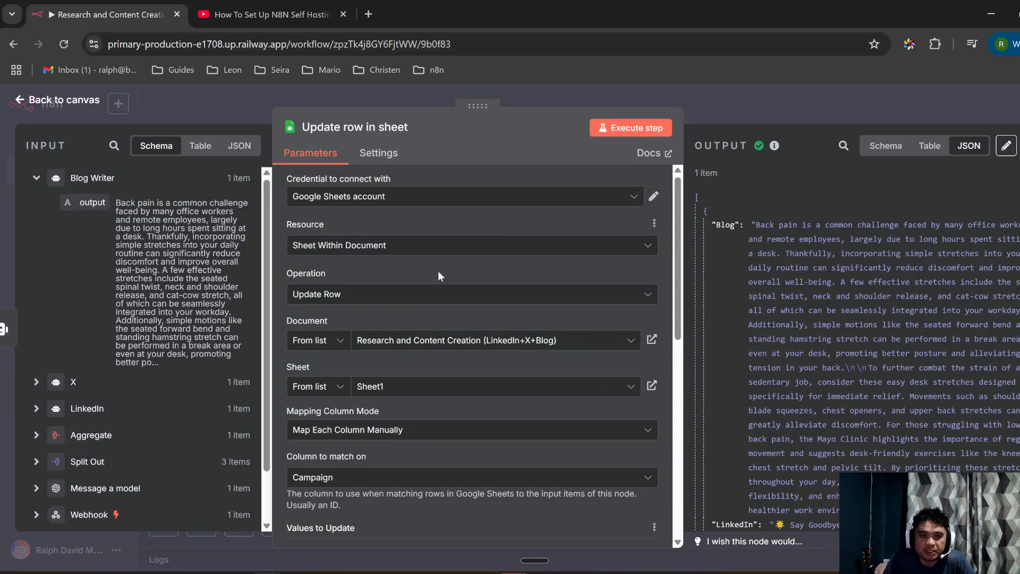
scroll(610, 297, down, 5)
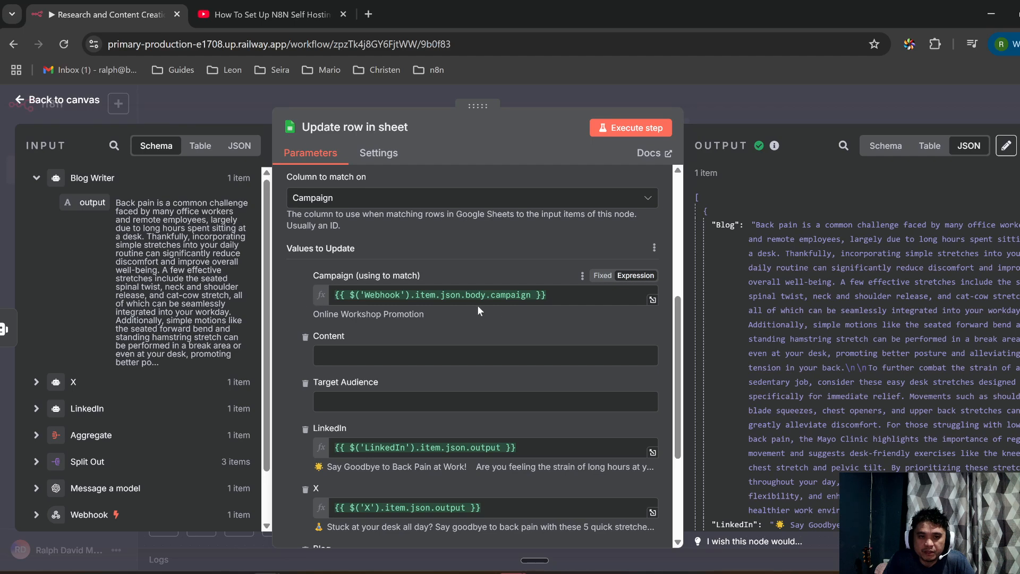
scroll(445, 300, down, 2)
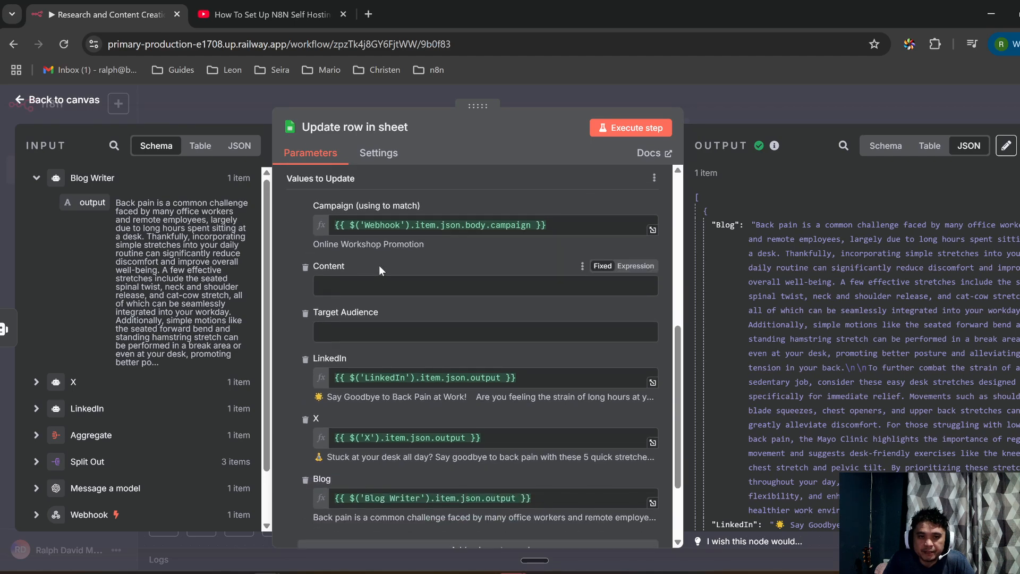
click(588, 228)
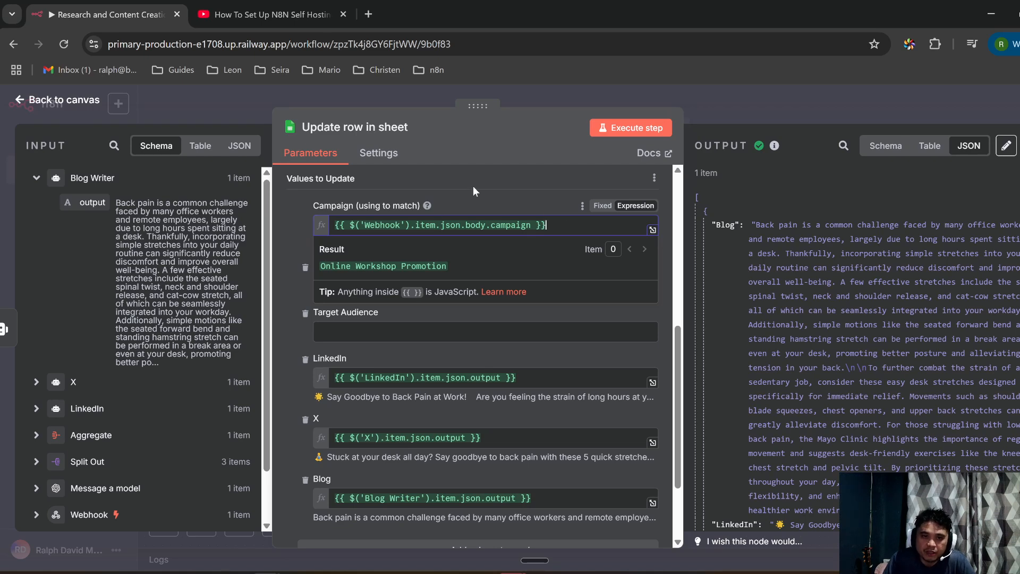
click(491, 182)
scroll(397, 310, down, 2)
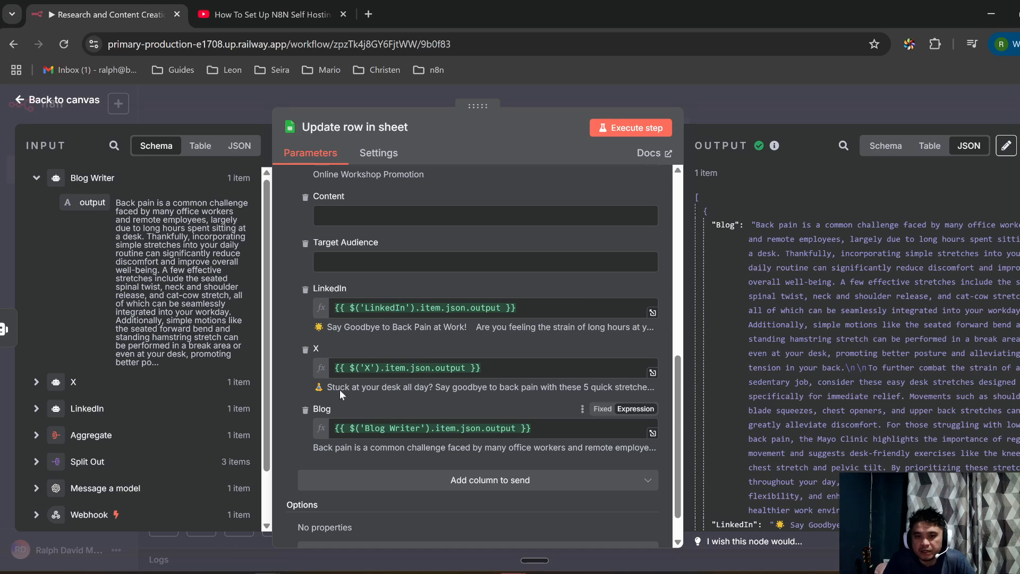
scroll(823, 396, down, 10)
Step: Close the node settings, shrink the n8n window, and close the YouTube tutorial tab
click(733, 101)
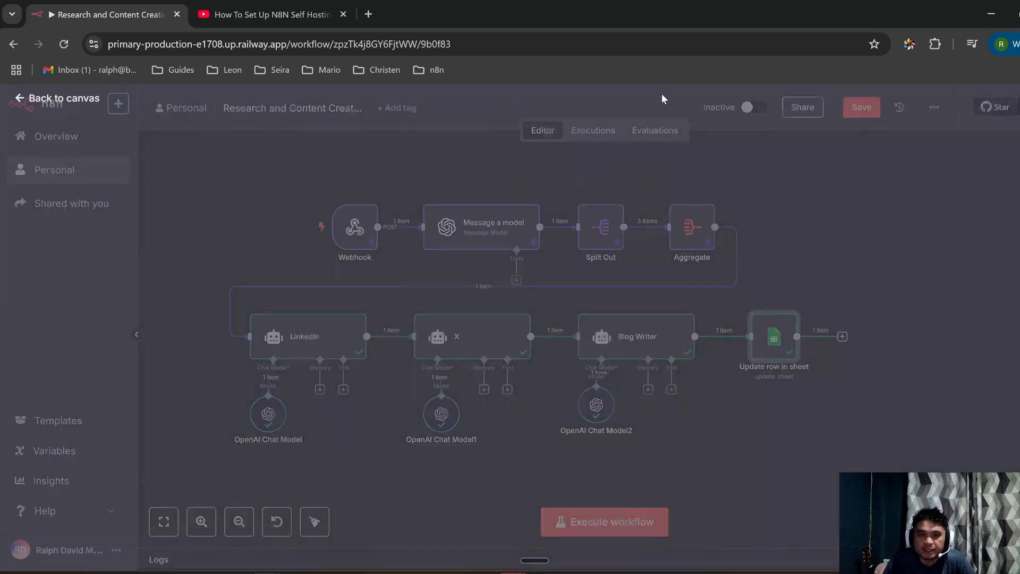
drag(455, 3, 653, 112)
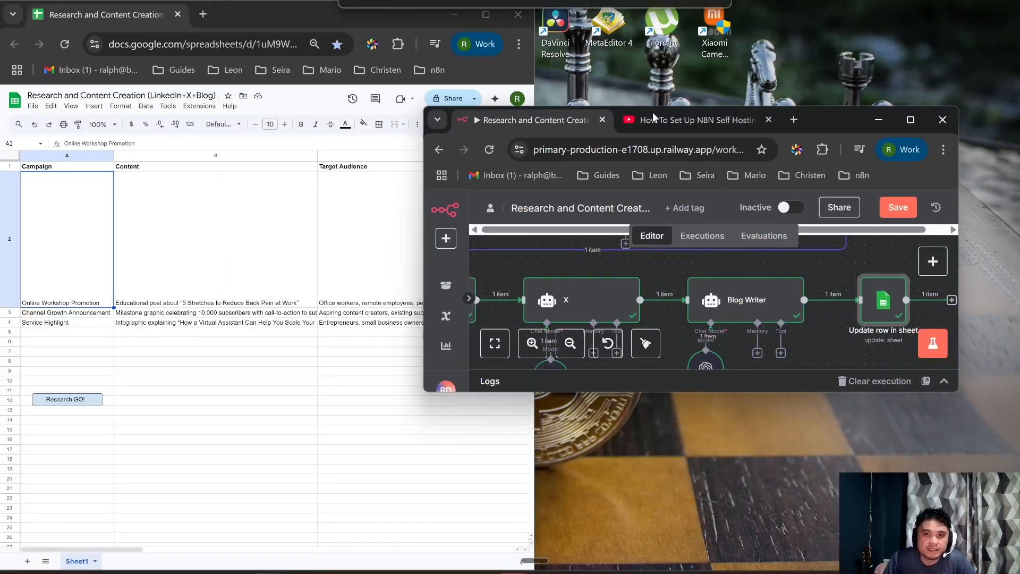
click(756, 121)
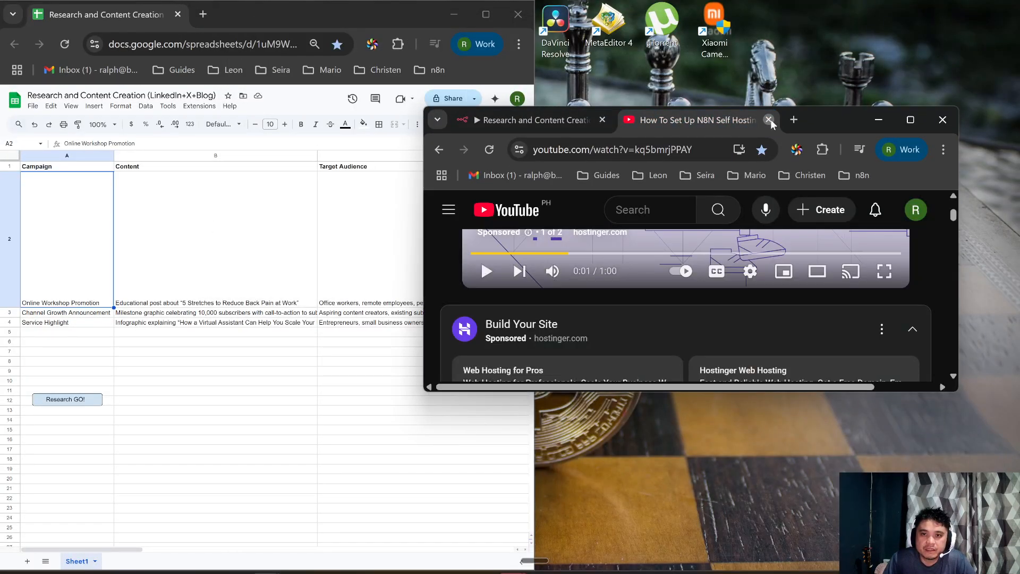
click(769, 120)
drag(690, 121, 832, 121)
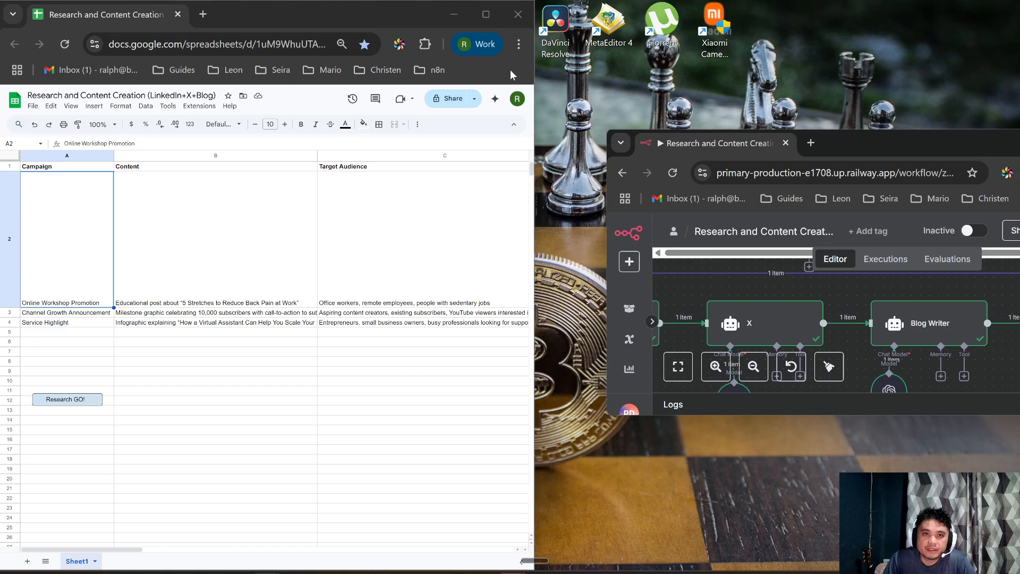
Step: Maximize the Sheets window and merge the n8n tab into its tab strip, recentring the workflow diagram
click(486, 14)
key(alt+Tab)
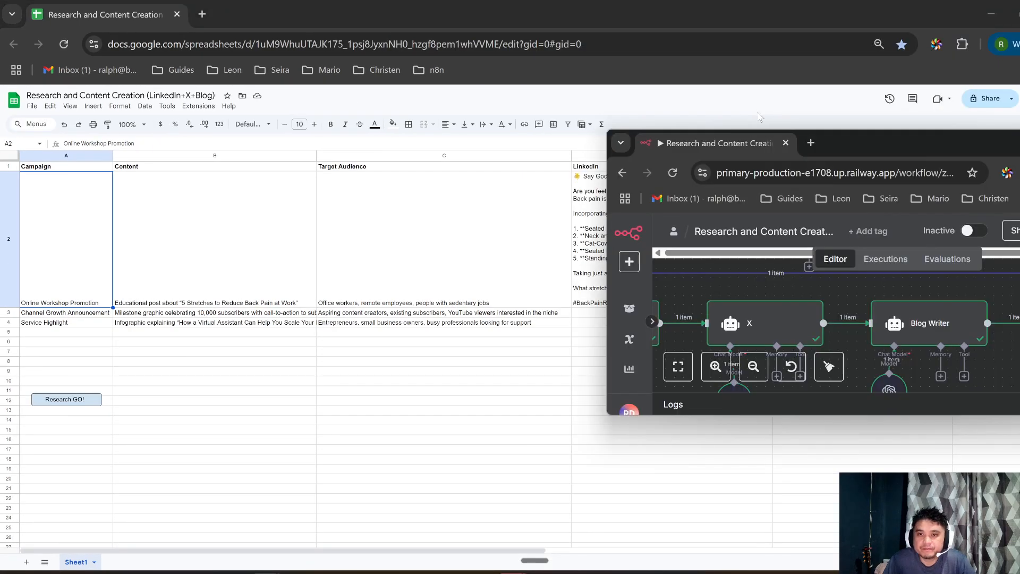
drag(876, 143, 556, 108)
drag(408, 115, 340, 21)
drag(685, 449, 736, 457)
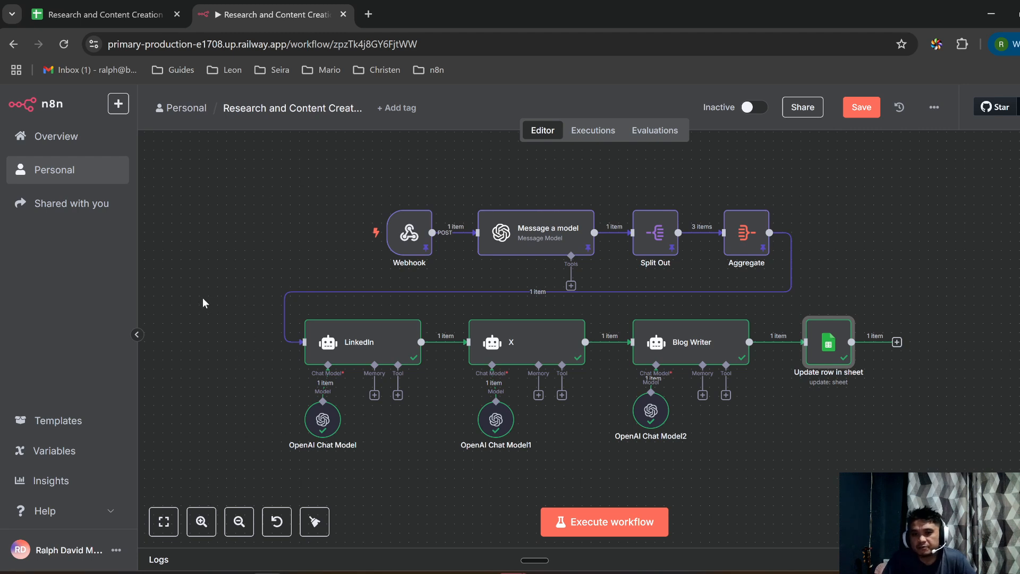
drag(215, 275, 219, 284)
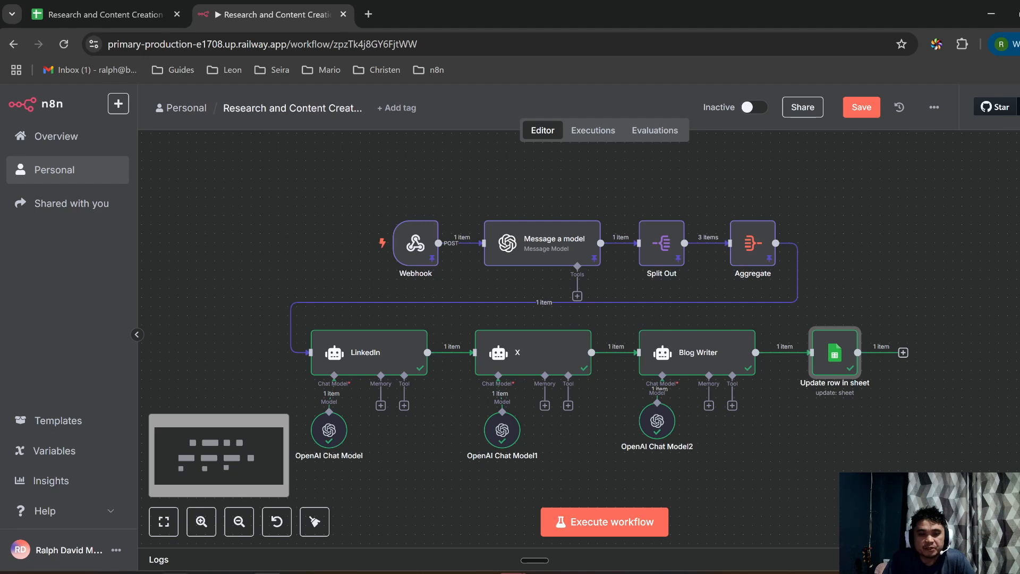
Step: Switch from the YouTube channel window to the Facebook automation group page
mouse_move(217, 573)
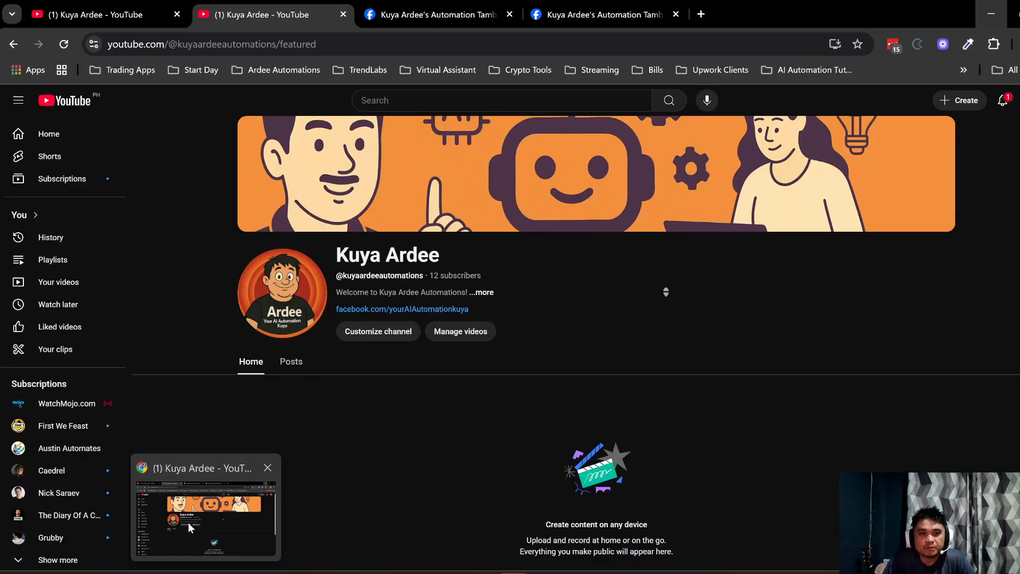
click(189, 522)
click(420, 15)
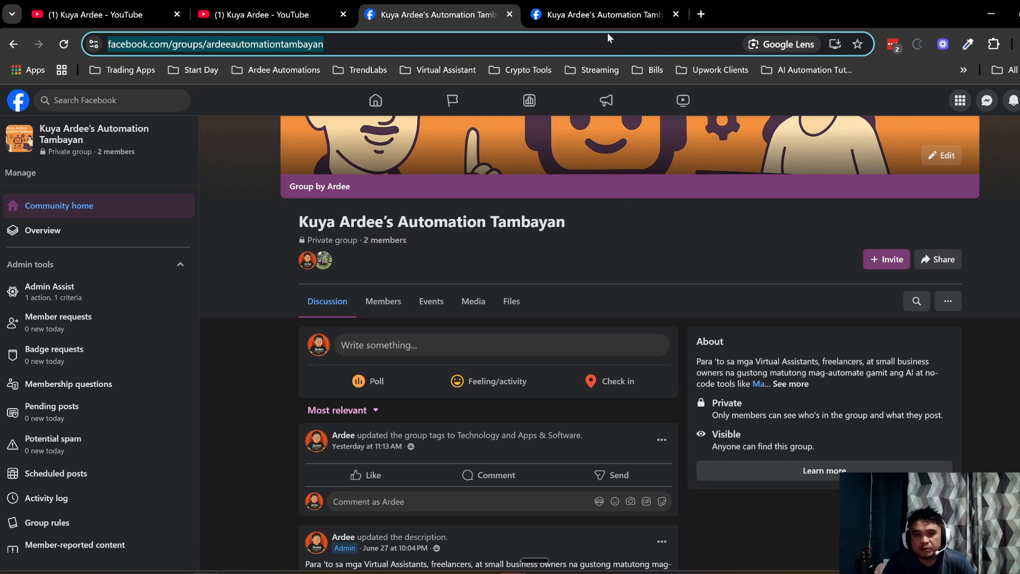
click(591, 2)
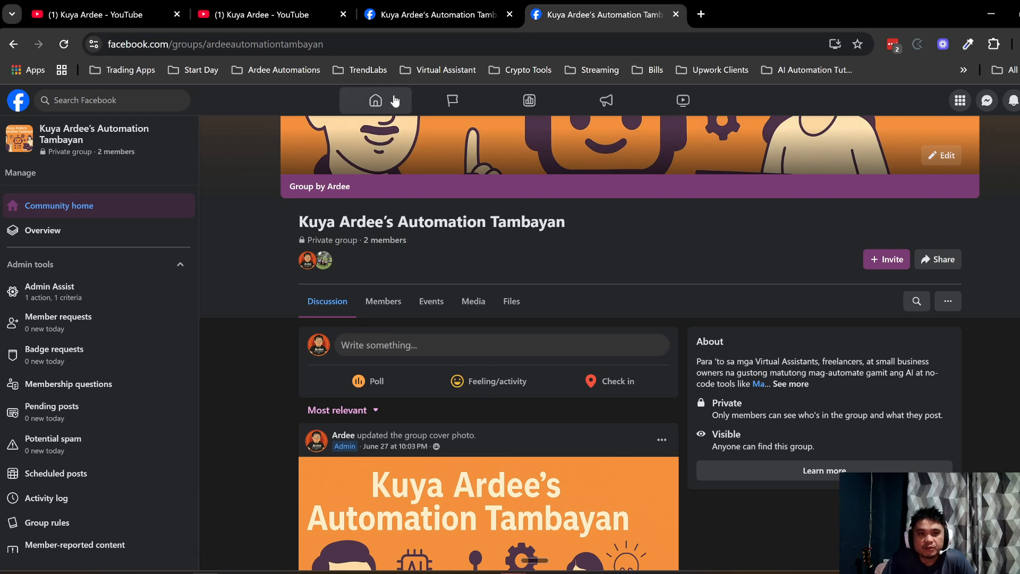
Step: Go to the Facebook home feed and browse the automation business Page's posts
click(378, 100)
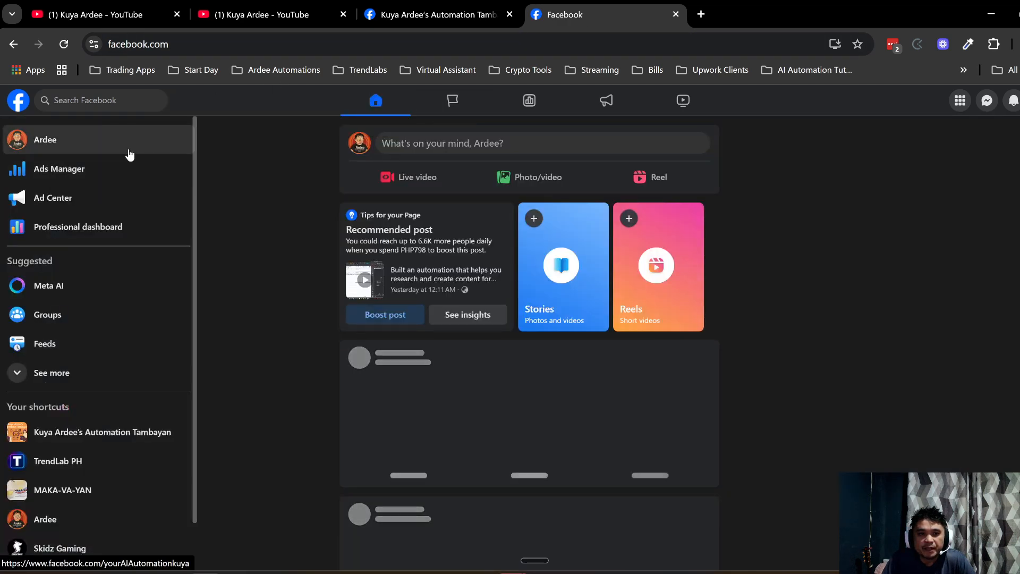
click(46, 142)
scroll(689, 344, down, 10)
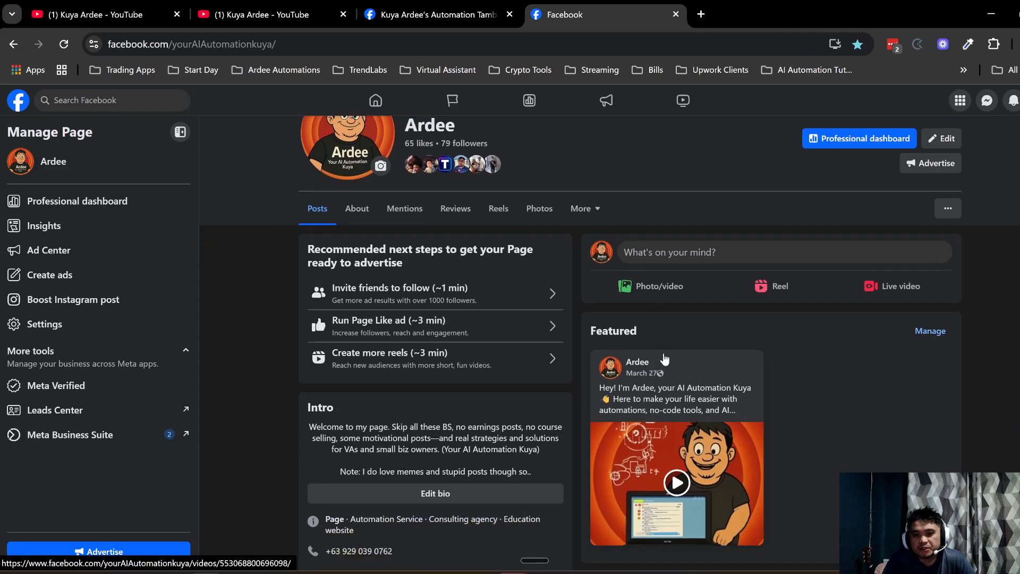
scroll(728, 327, up, 3)
scroll(728, 327, down, 8)
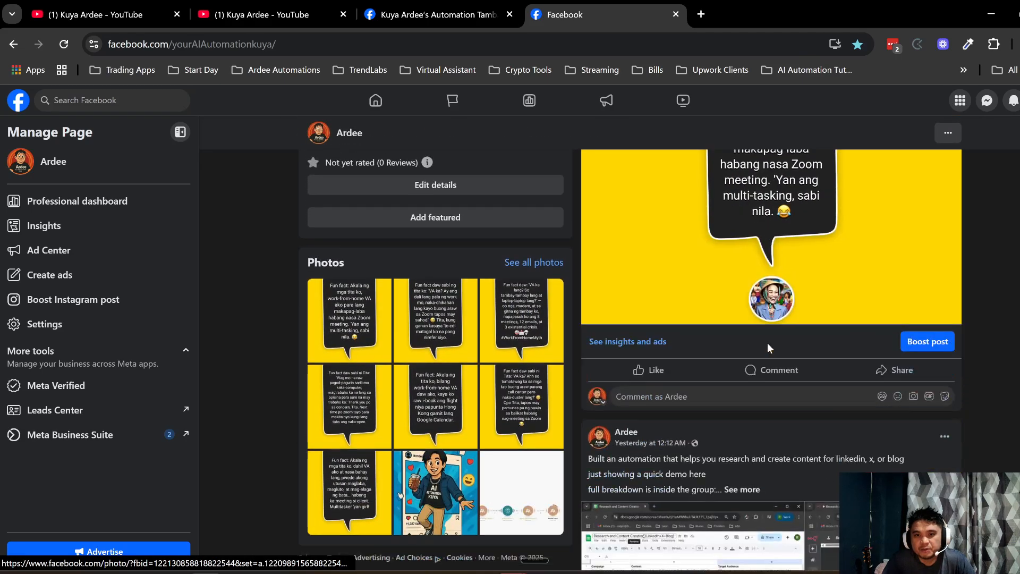
scroll(714, 301, up, 1)
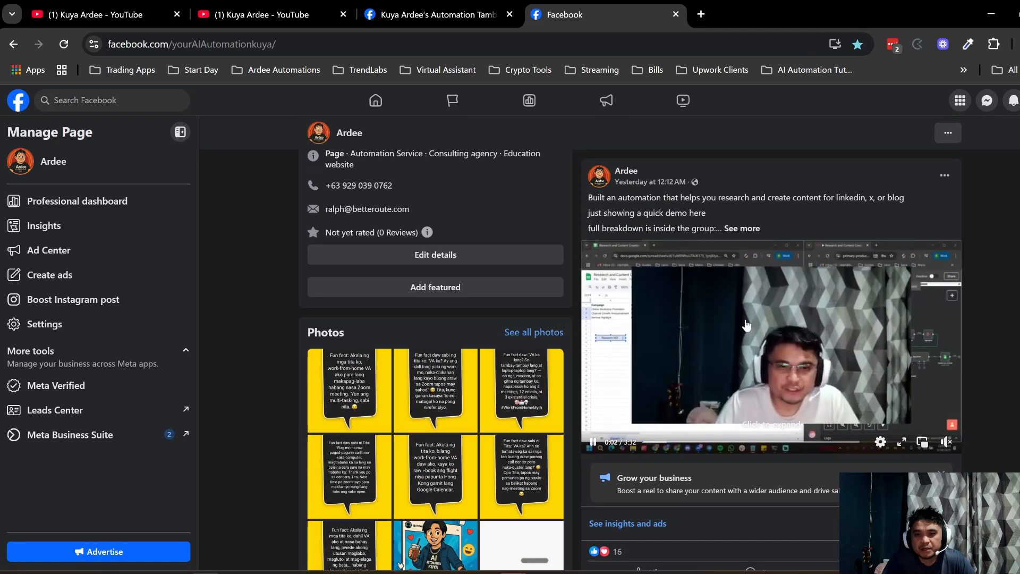
scroll(718, 309, up, 3)
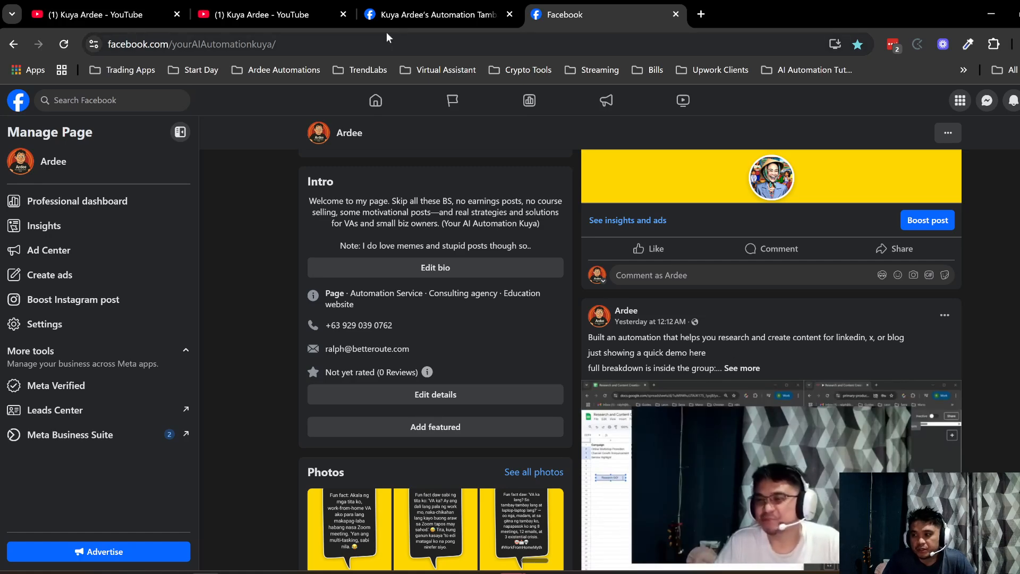
Step: Return to the private automation community group's page
click(419, 7)
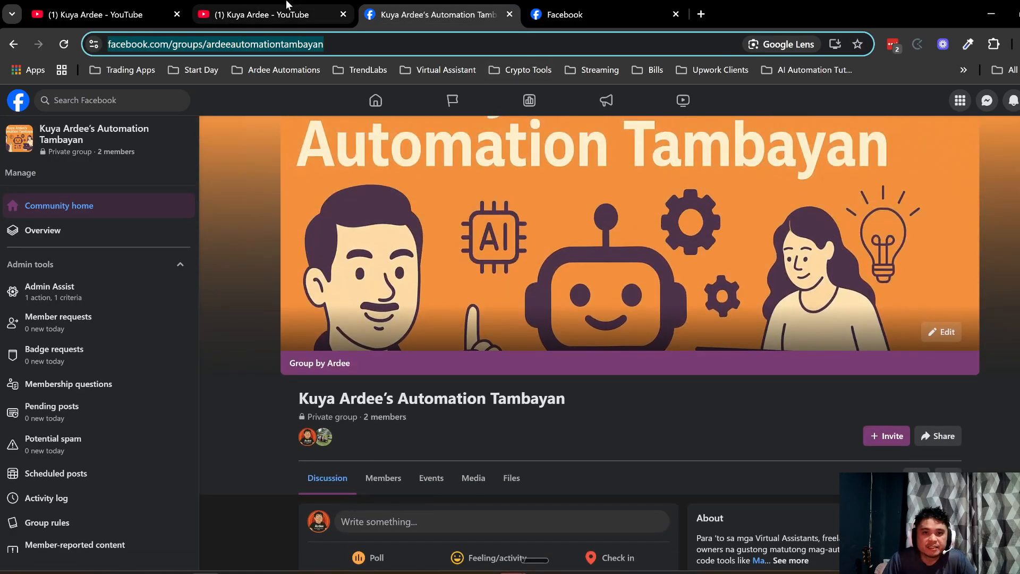
click(286, 6)
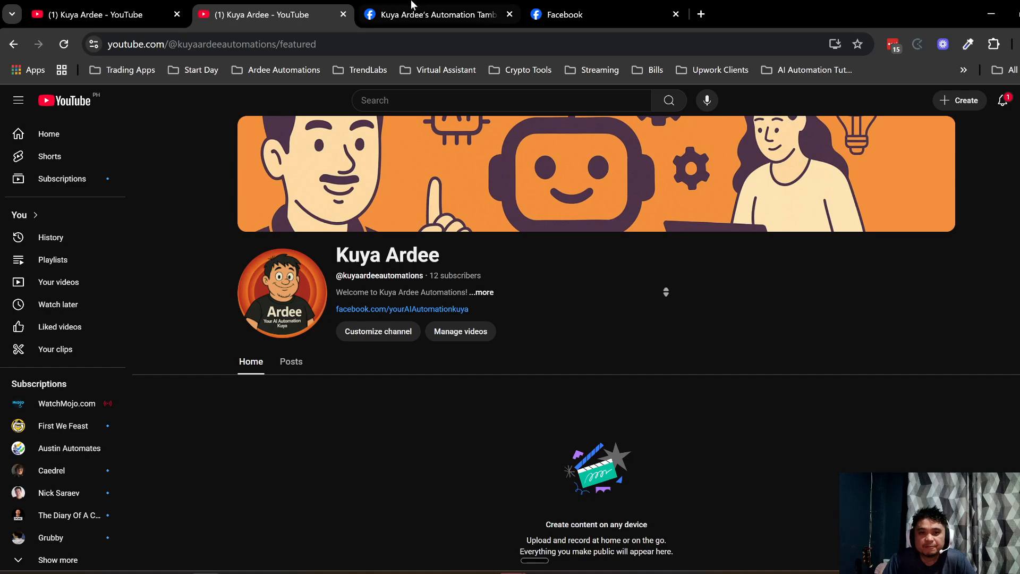
click(443, 11)
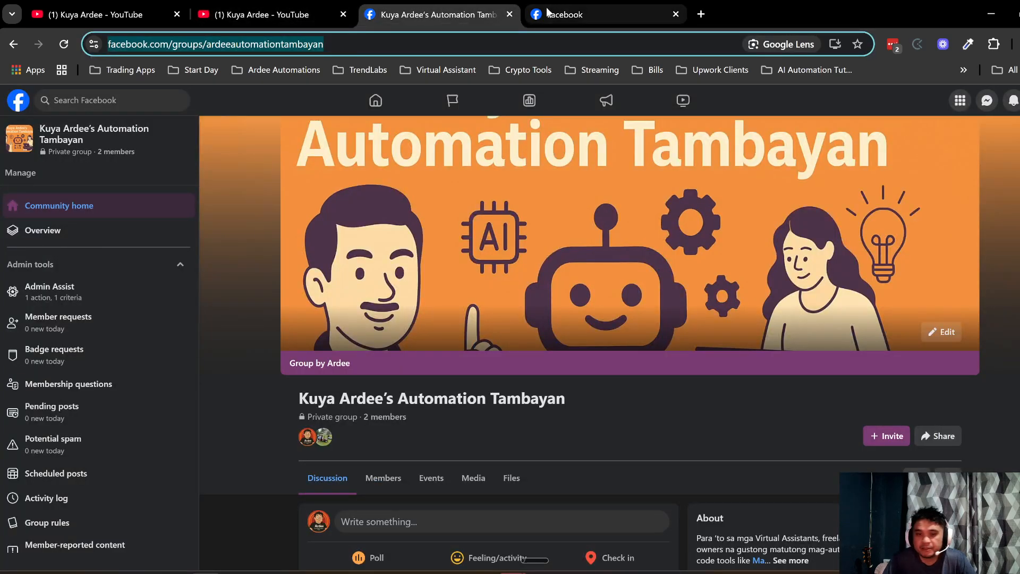